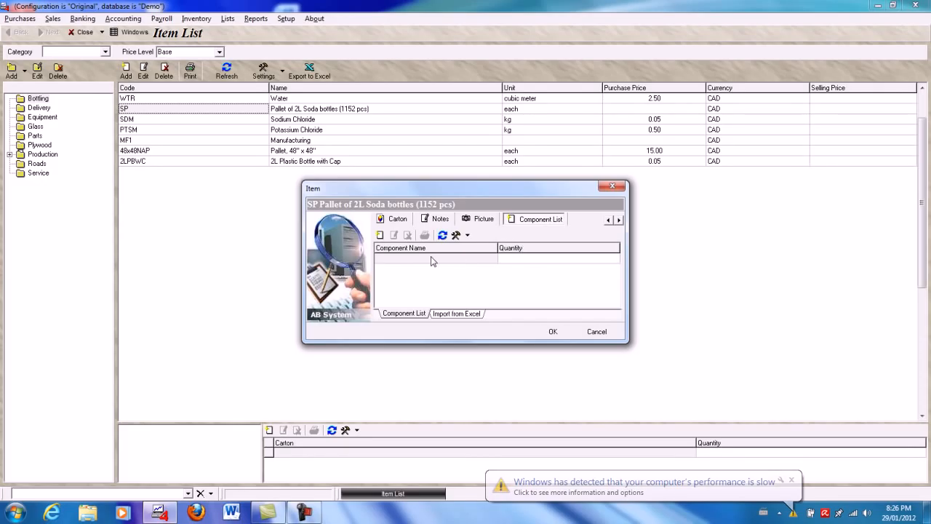
# - Add 2L Plastic Bottle with Cap from the Bottling category to the soda pallet's component list with quantity 1152
pyautogui.click(379, 235)
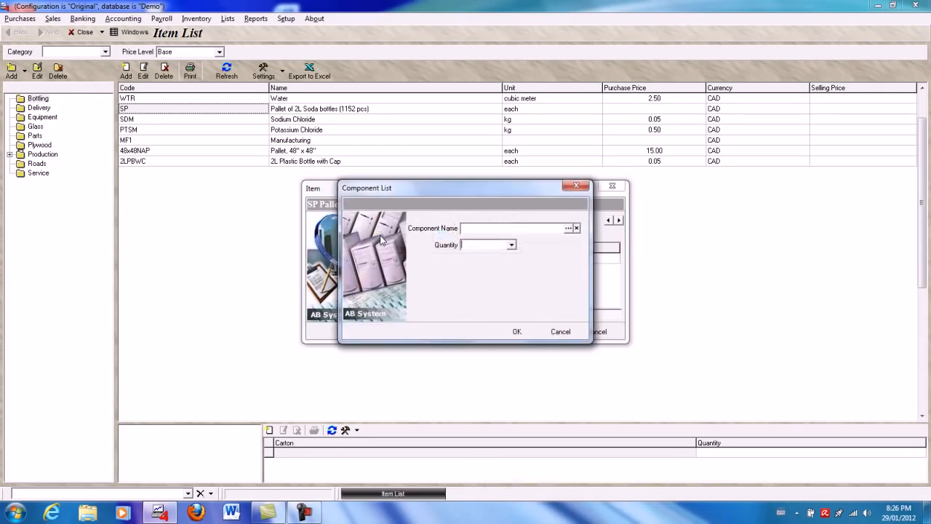
pyautogui.click(568, 229)
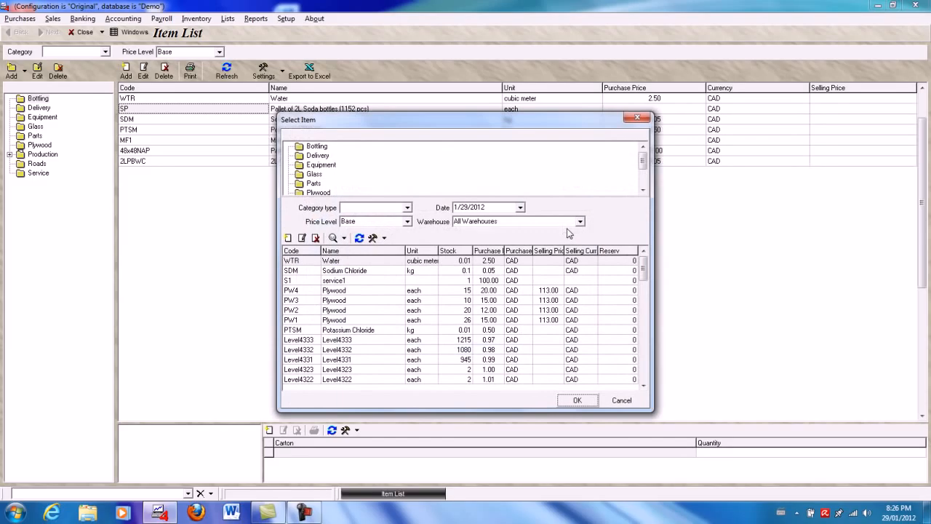
pyautogui.click(320, 147)
pyautogui.doubleClick(385, 300)
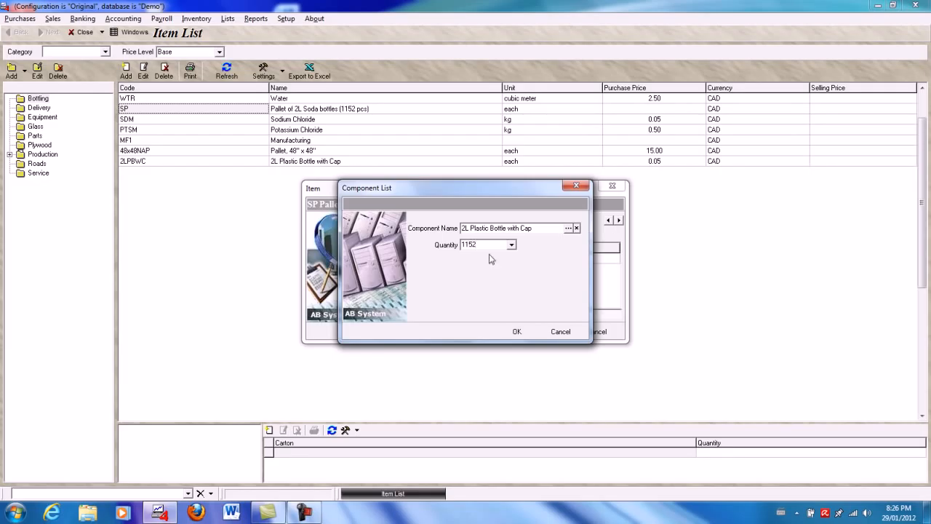
pyautogui.click(514, 332)
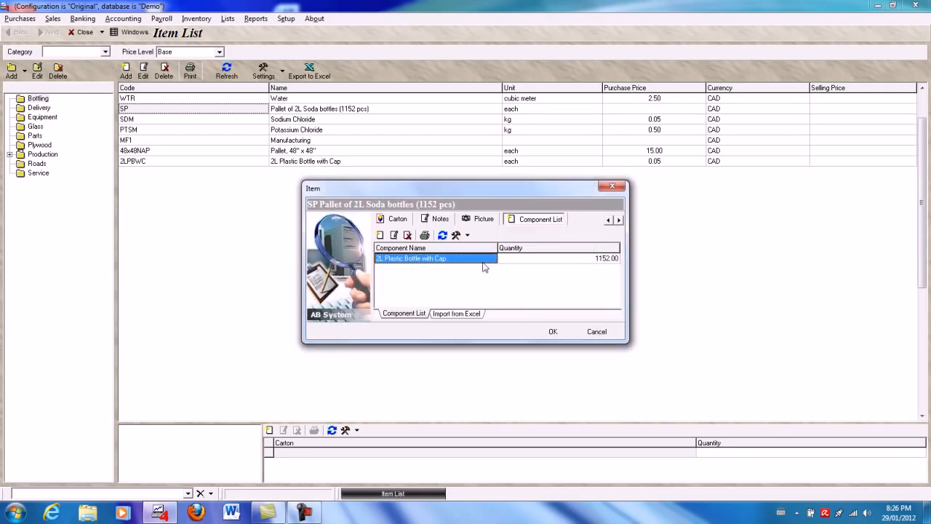
# - Add Sodium Chloride from the Bottling category as a component of the soda pallet with quantity 23.04
pyautogui.click(381, 235)
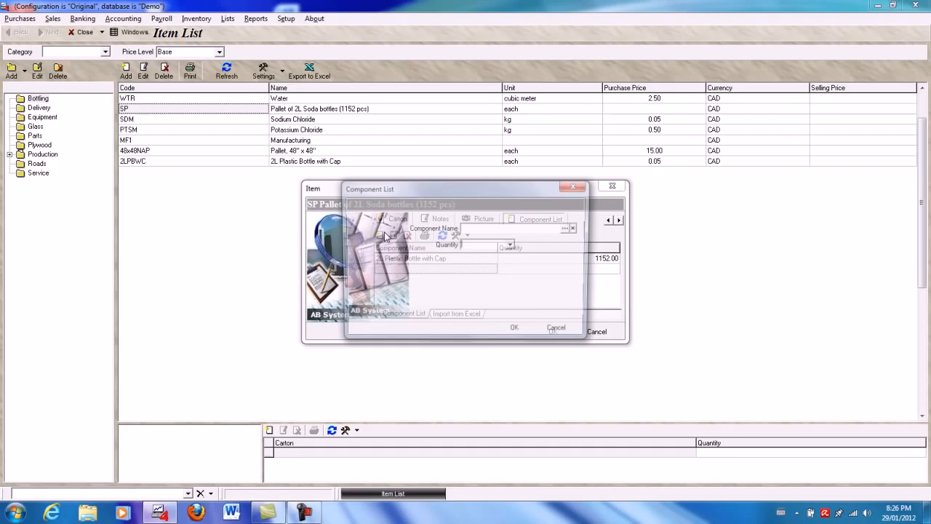
pyautogui.click(568, 228)
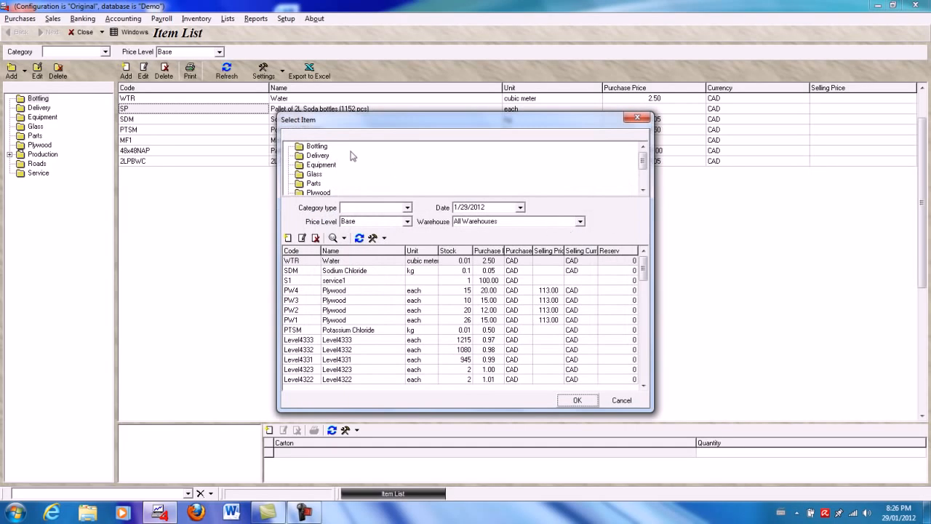
pyautogui.click(319, 146)
pyautogui.doubleClick(336, 271)
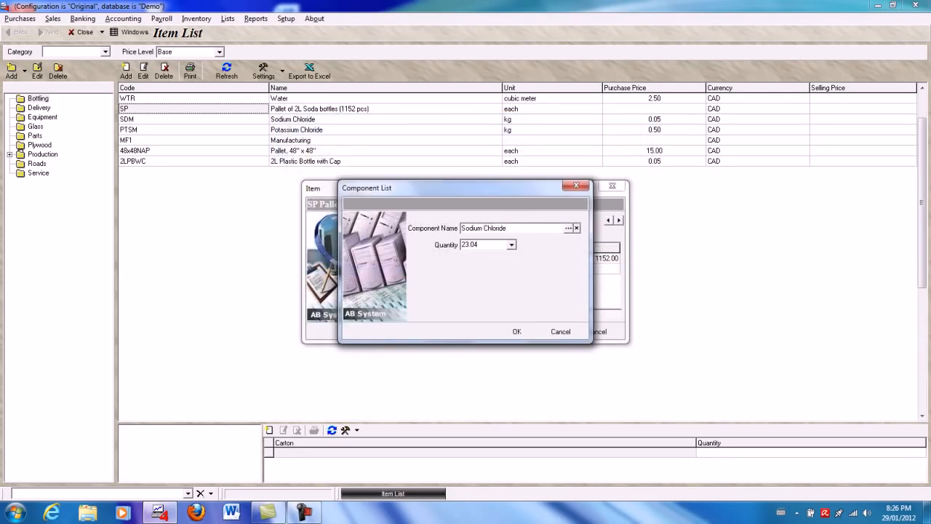
pyautogui.click(517, 330)
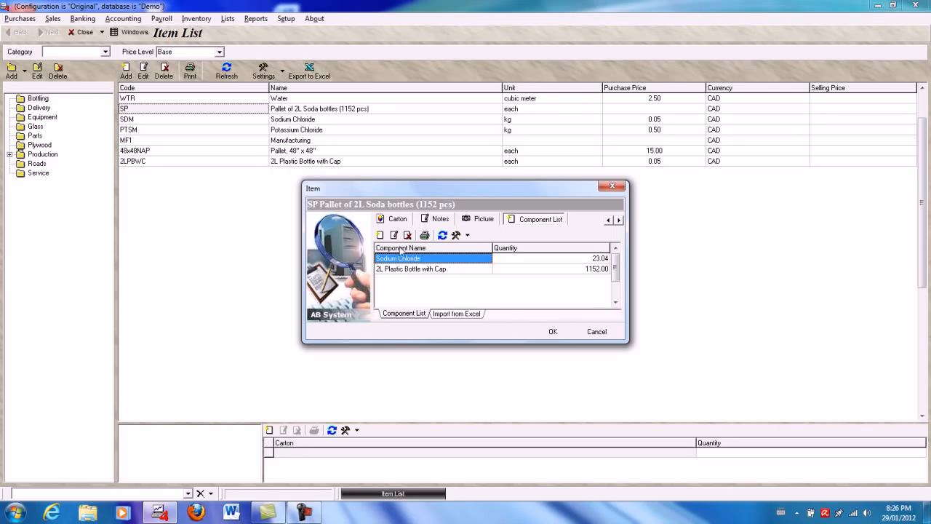
# - Add Potassium Chloride to the soda pallet's component list with quantity 23.04
pyautogui.click(379, 235)
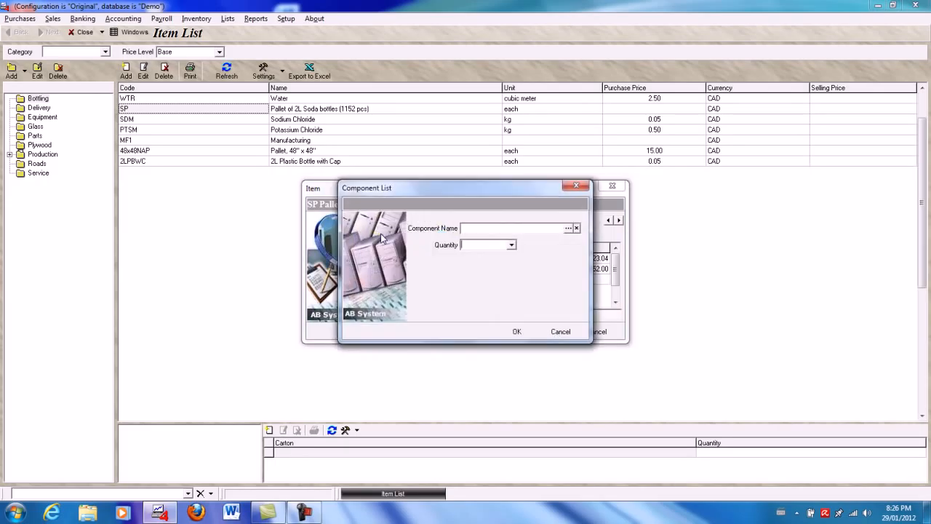
pyautogui.click(568, 229)
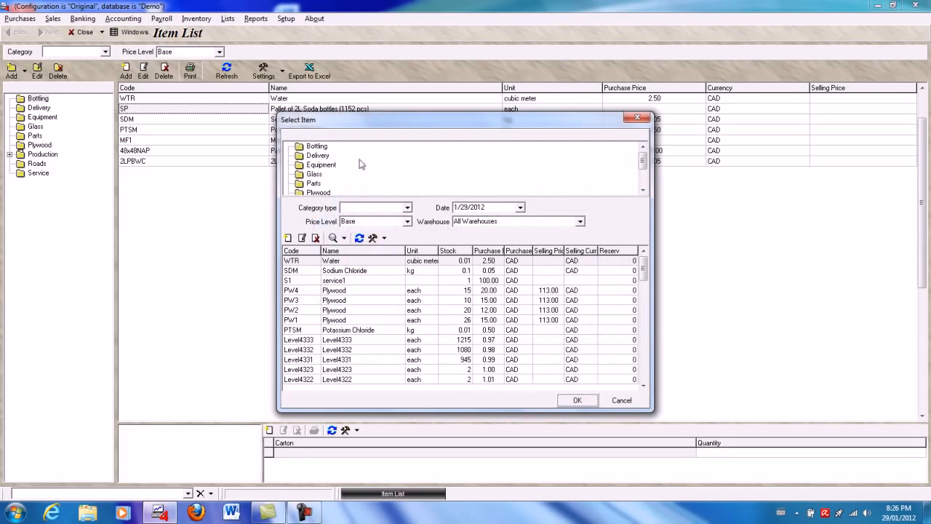
pyautogui.doubleClick(352, 281)
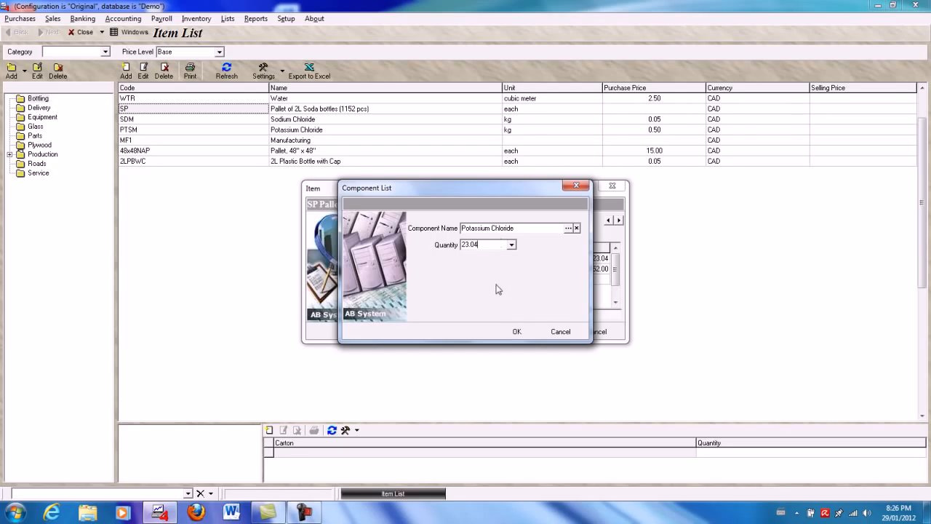
pyautogui.click(516, 332)
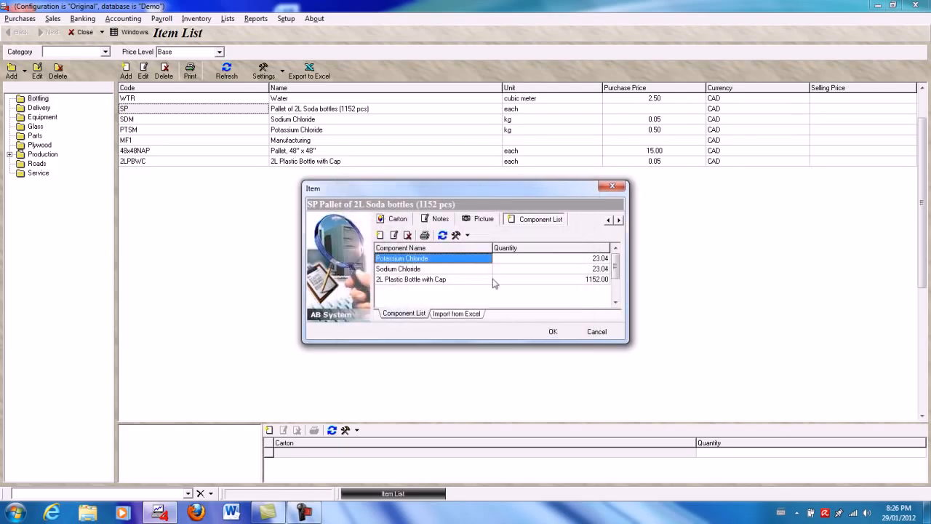
# - Add Water from the Bottling category as a component with quantity 2.304 and save the soda pallet item
pyautogui.click(380, 235)
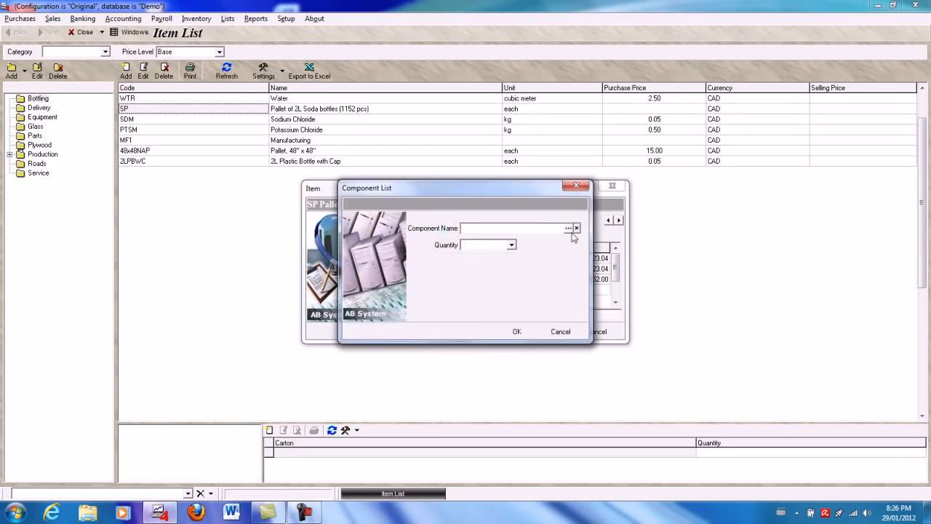
pyautogui.click(569, 229)
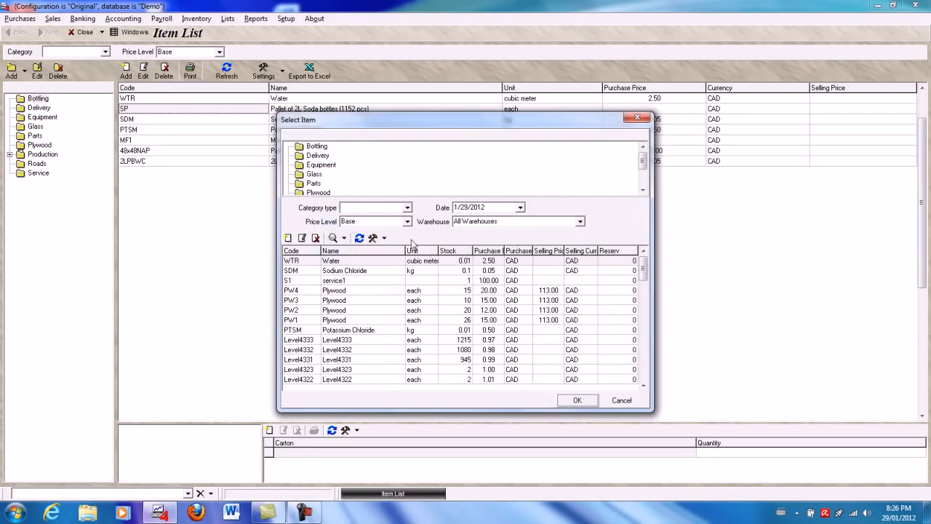
pyautogui.click(324, 147)
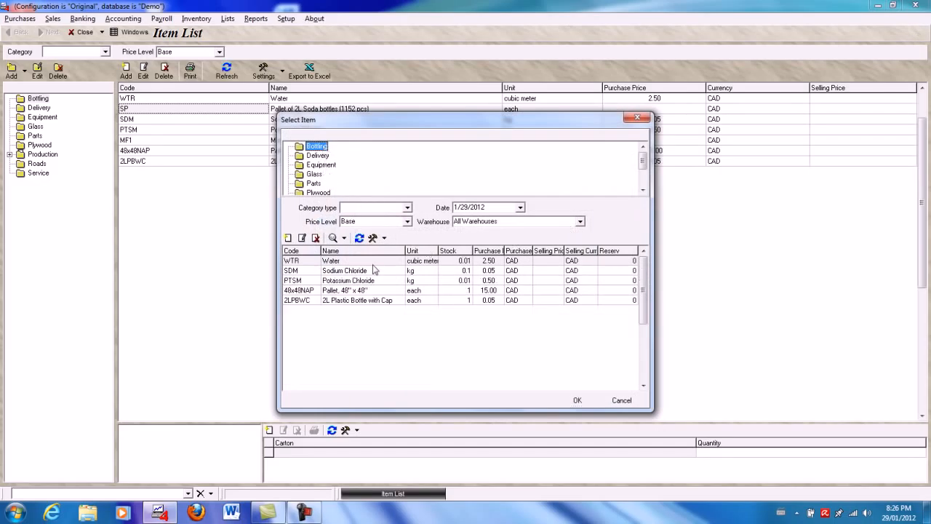
pyautogui.click(377, 264)
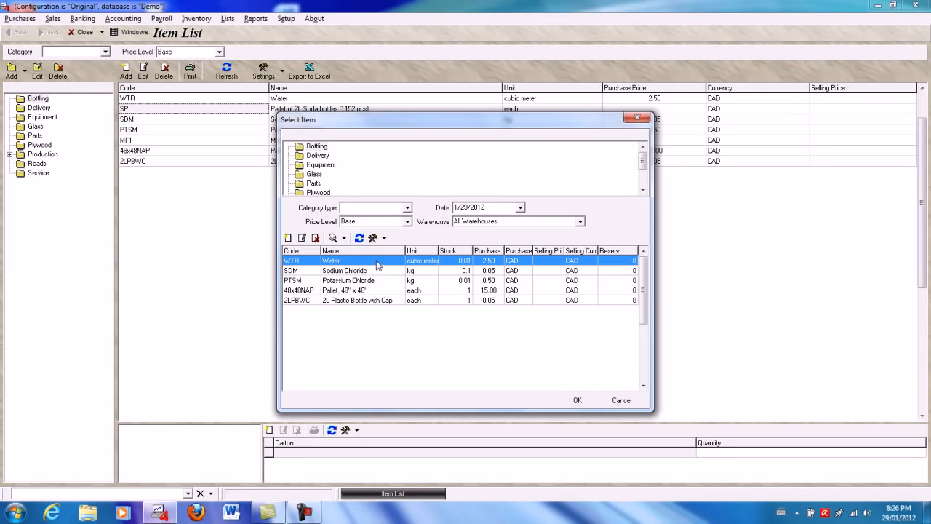
pyautogui.doubleClick(378, 264)
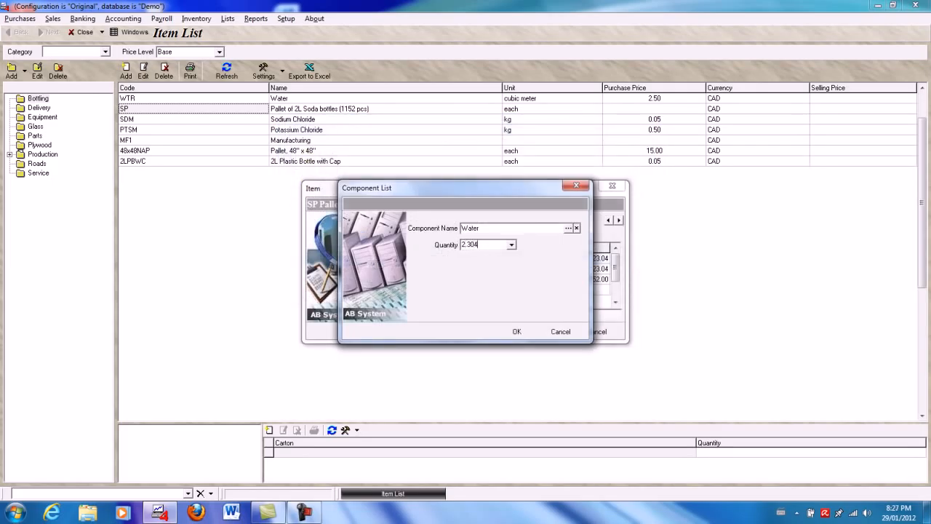
pyautogui.click(517, 332)
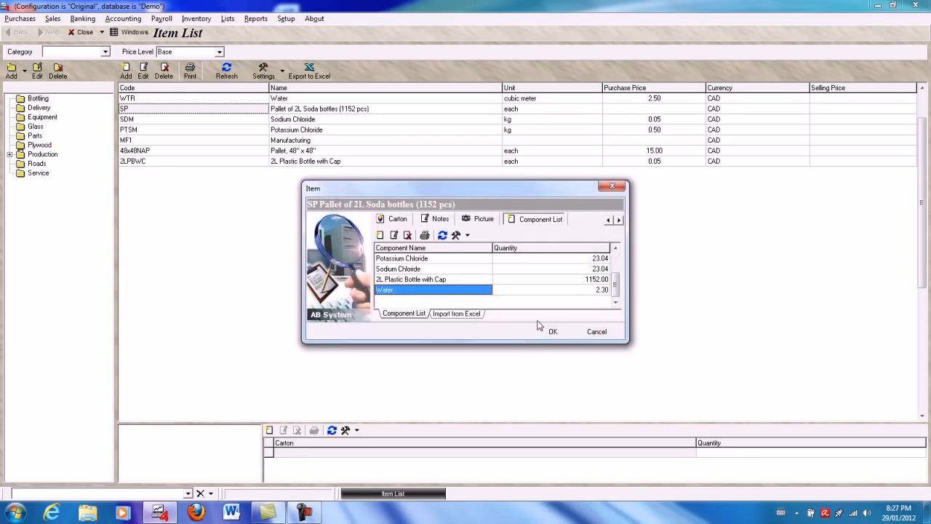
pyautogui.click(555, 332)
# - Create a new sales order and set its customer to Customer1
pyautogui.click(52, 18)
pyautogui.click(73, 43)
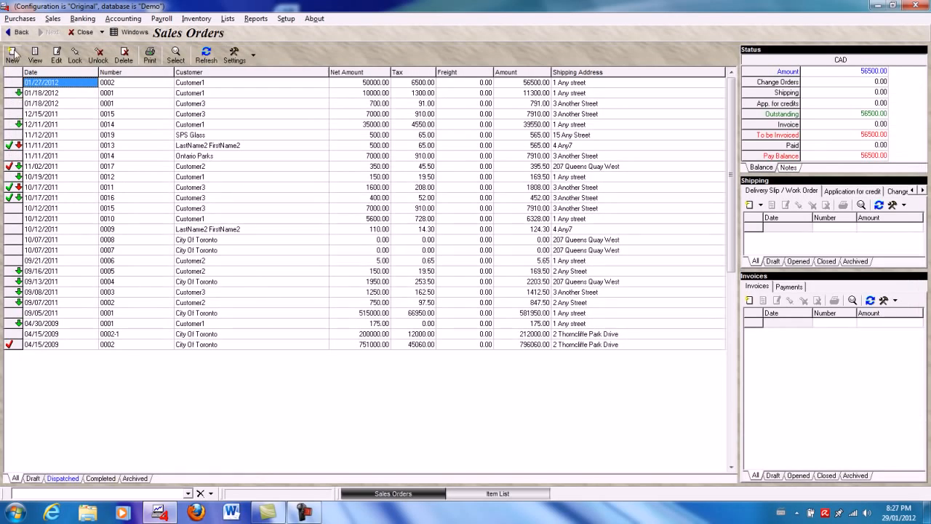
pyautogui.click(12, 54)
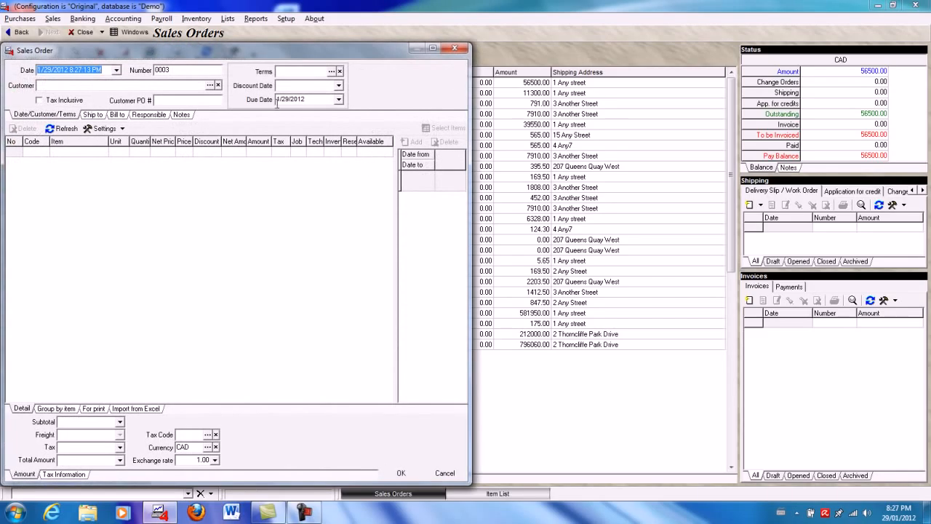
pyautogui.click(210, 85)
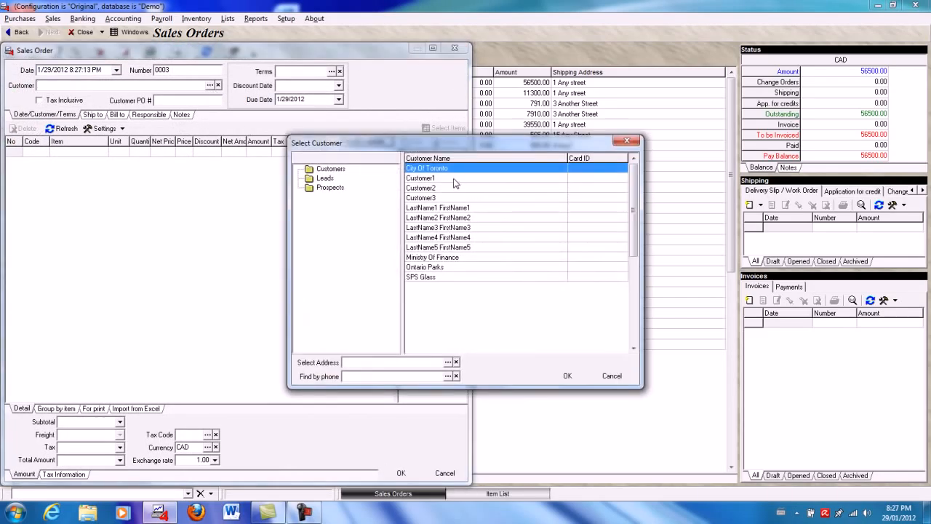
pyautogui.doubleClick(456, 183)
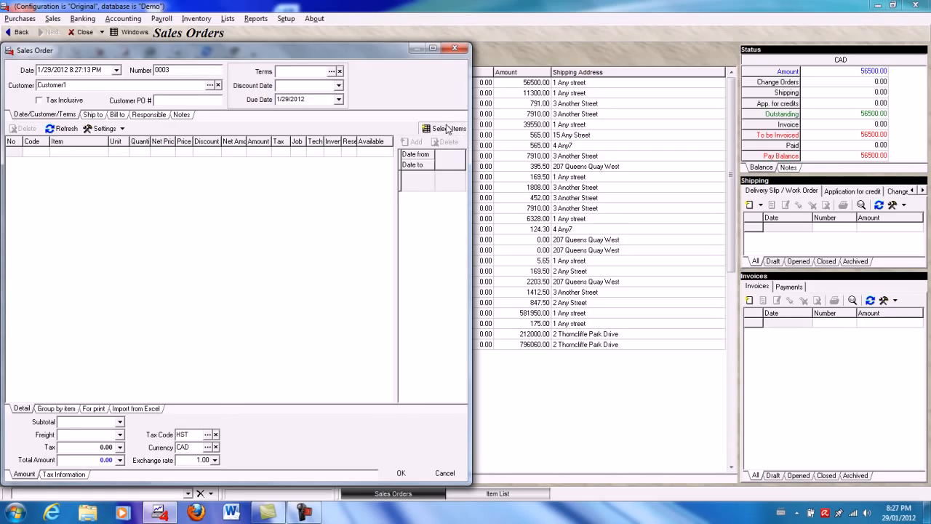
# - Add 120 of Pallet of 2L Soda bottles (1152 pcs) to the sales order at a net price of 500
pyautogui.click(447, 128)
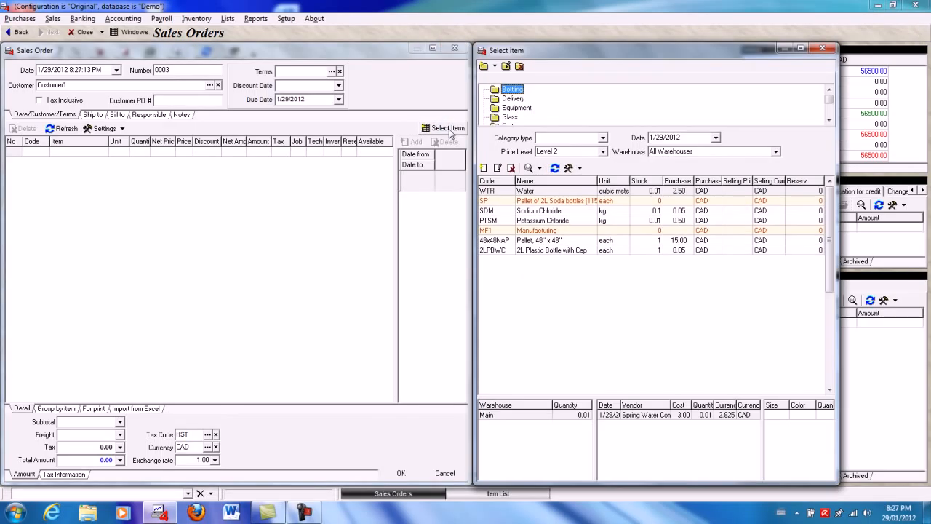
pyautogui.click(561, 202)
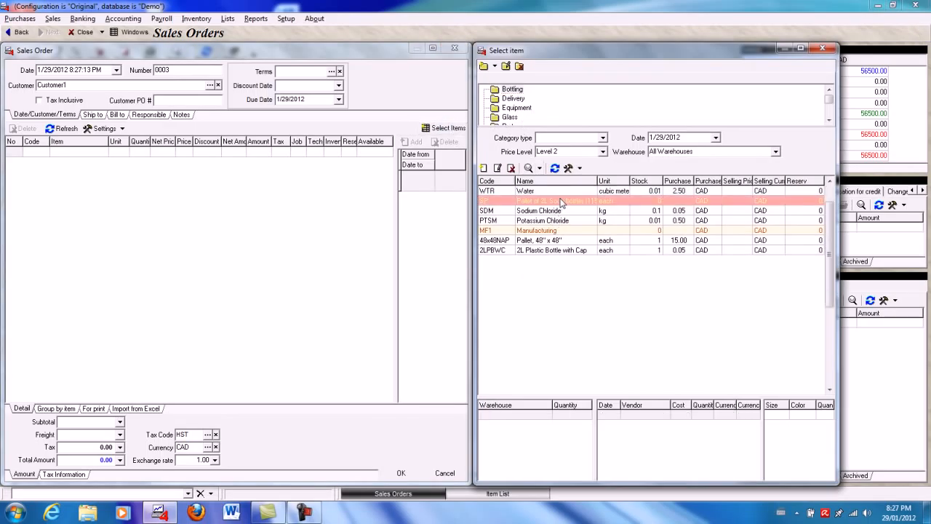
pyautogui.doubleClick(561, 203)
pyautogui.write('120')
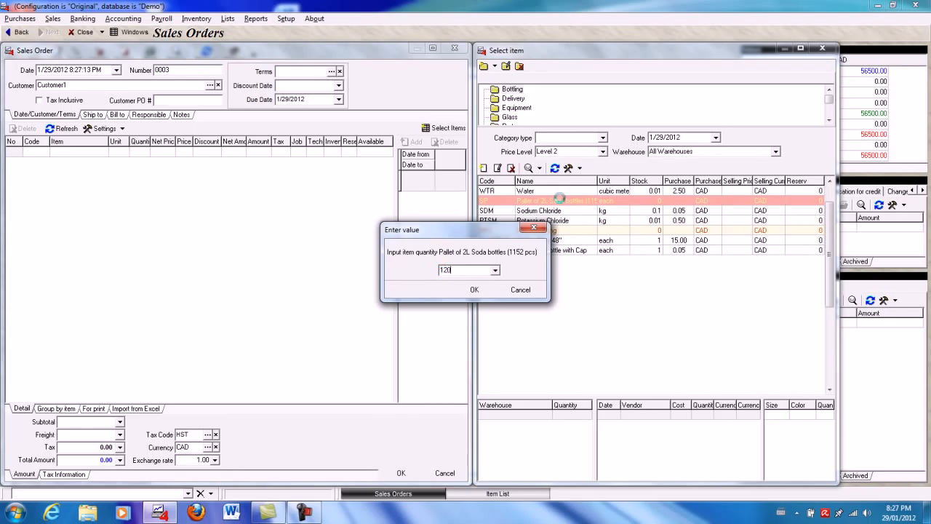
pyautogui.press('Return')
pyautogui.click(178, 217)
pyautogui.click(162, 152)
pyautogui.write('500')
pyautogui.press('Return')
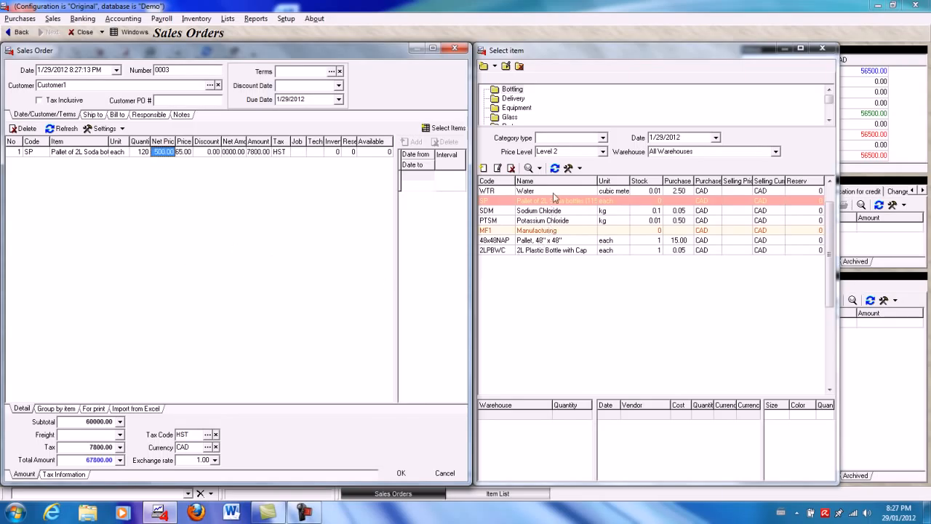
# - Add 120 of the 48" x 48" pallet to the sales order at a net price of 15
pyautogui.click(553, 243)
pyautogui.doubleClick(552, 242)
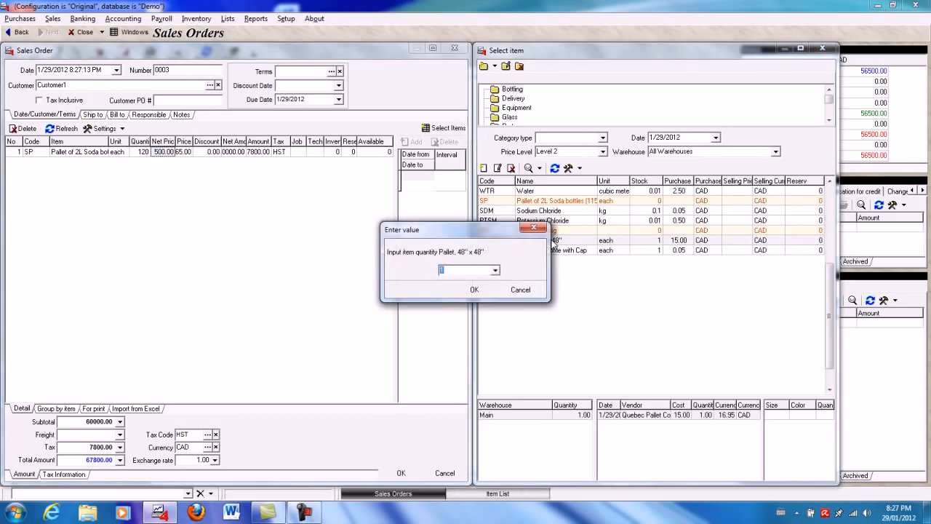
pyautogui.write('20')
pyautogui.press('Return')
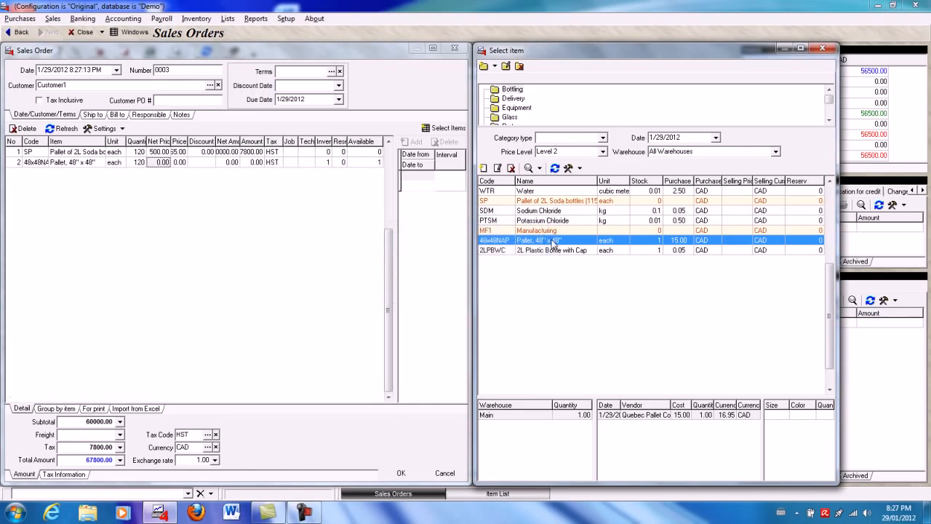
pyautogui.click(161, 162)
pyautogui.write('15')
pyautogui.press('Return')
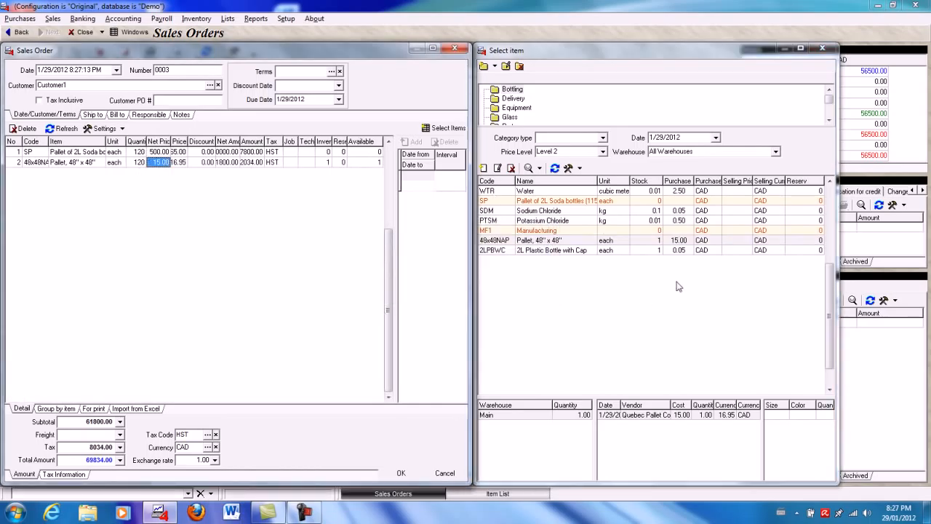
# - Add the Manufacturing item to the sales order with quantity 5
pyautogui.click(561, 231)
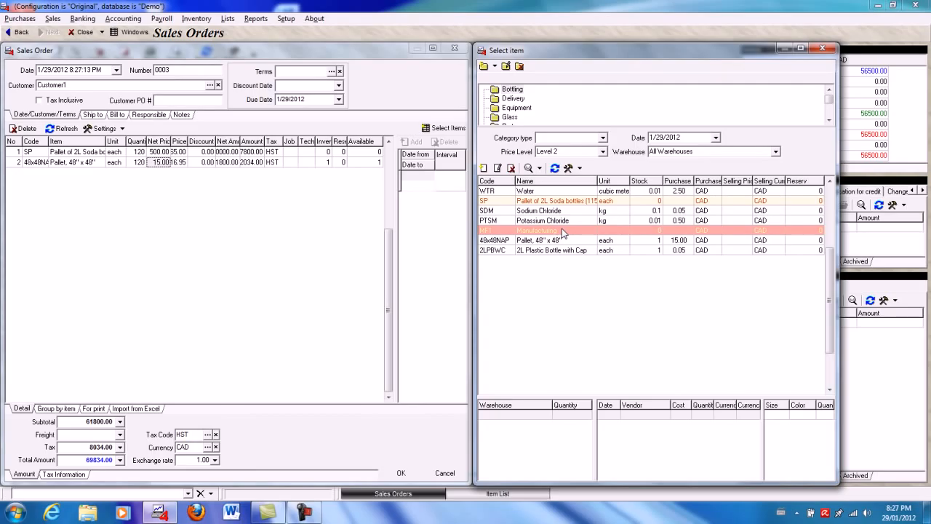
pyautogui.doubleClick(562, 231)
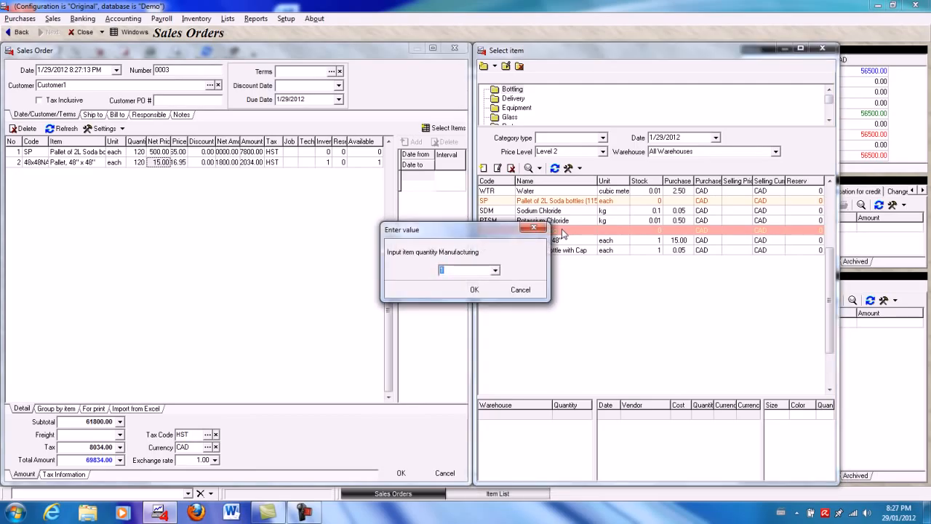
pyautogui.write('5')
pyautogui.press('Return')
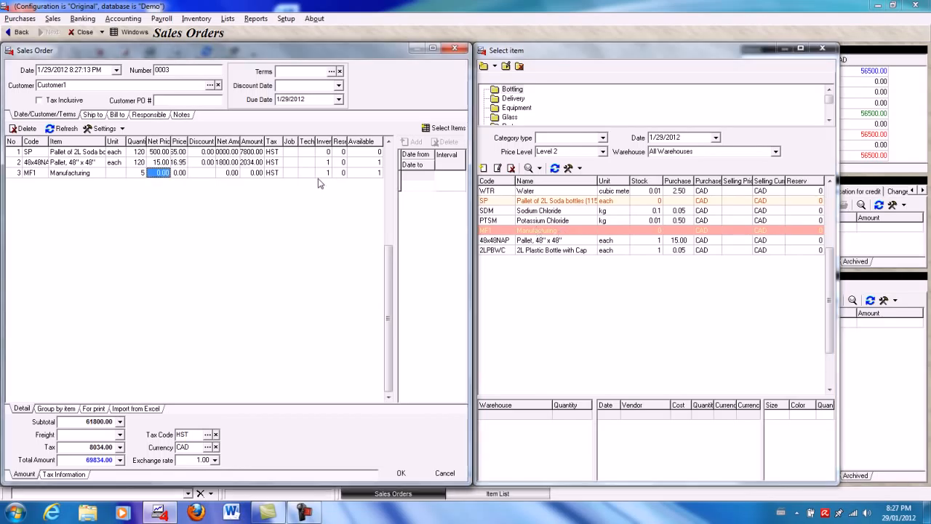
# - Assign the vendor Bottling Machine as the Tech for the Manufacturing line of the sales order
pyautogui.click(311, 174)
pyautogui.click(310, 173)
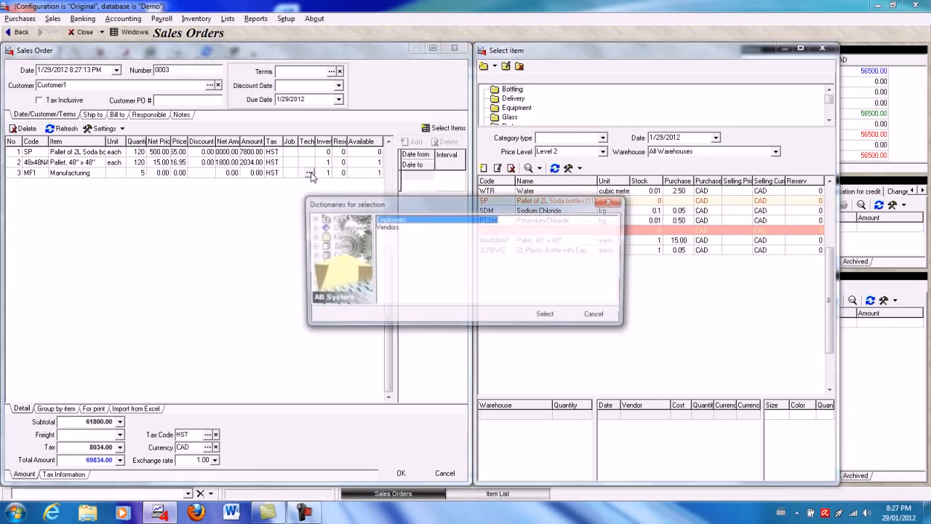
pyautogui.click(397, 227)
pyautogui.doubleClick(397, 227)
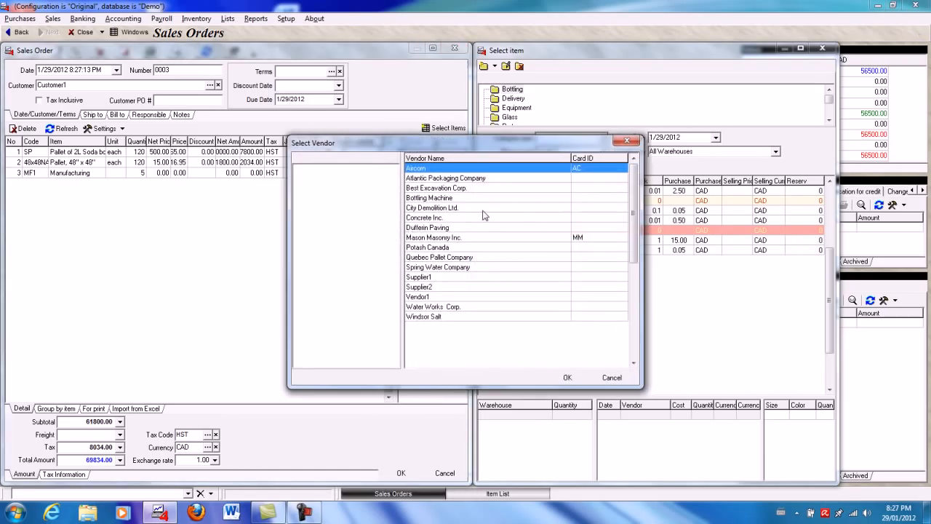
pyautogui.doubleClick(480, 198)
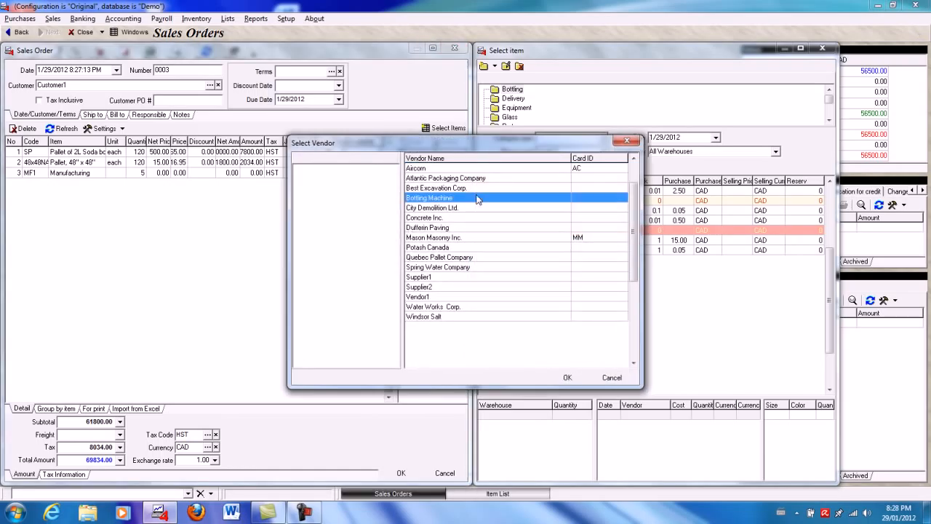
# - Set the Manufacturing line's quantity to 8 and its work dates from 1/30/2012 to 2/3/2012
pyautogui.click(138, 173)
pyautogui.write('6')
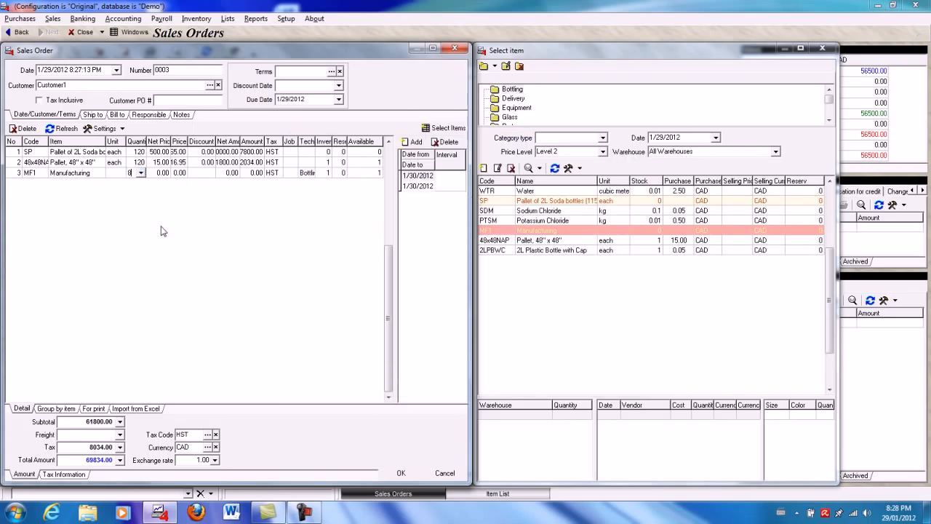
pyautogui.click(428, 177)
pyautogui.click(430, 176)
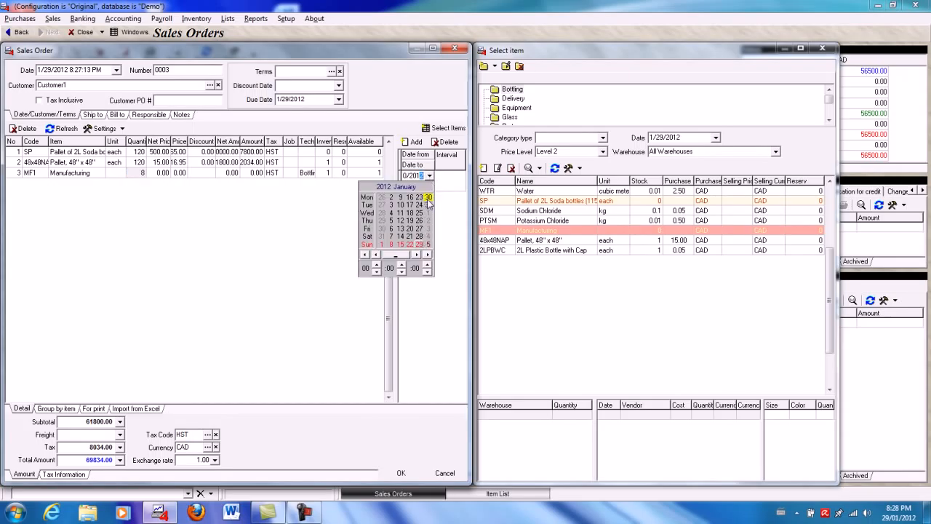
pyautogui.click(428, 198)
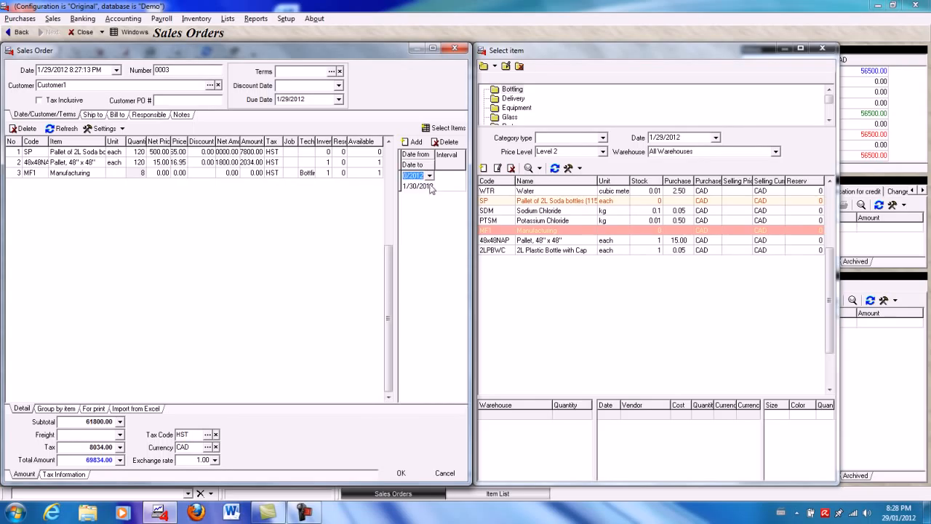
pyautogui.click(430, 186)
pyautogui.click(430, 188)
pyautogui.click(430, 186)
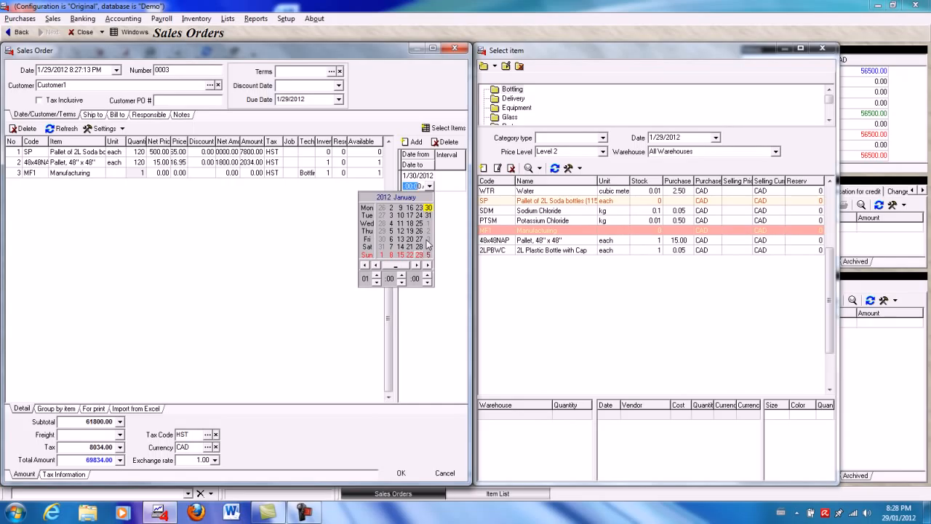
pyautogui.click(427, 239)
pyautogui.click(300, 236)
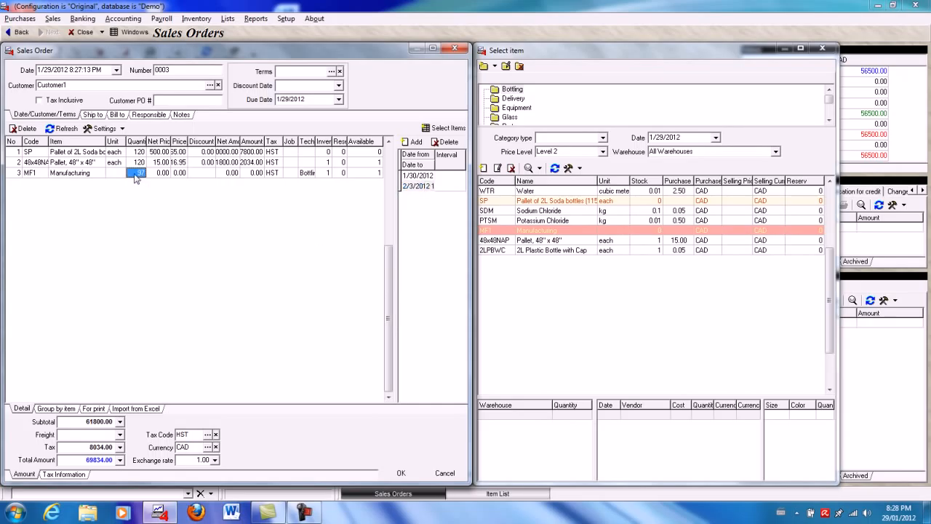
# - Save the sales order for Customer1 and lock it
pyautogui.click(401, 473)
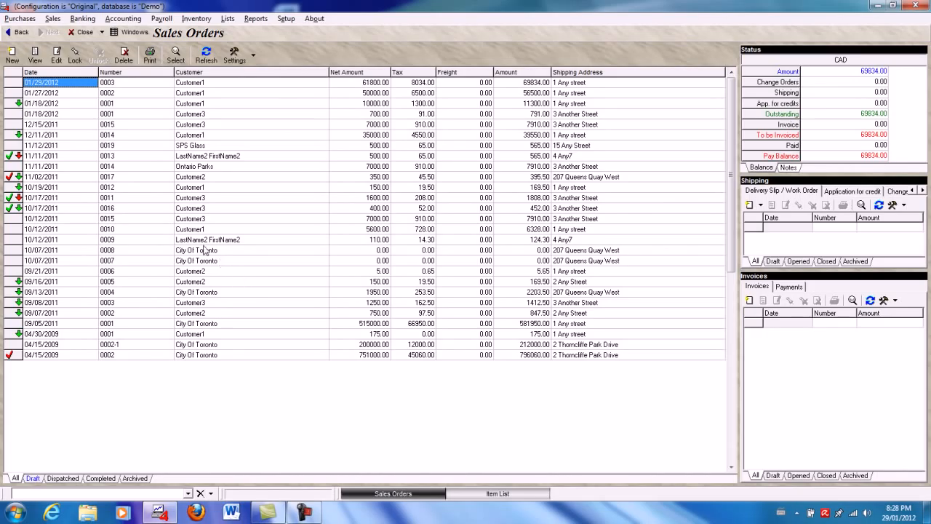
pyautogui.click(77, 60)
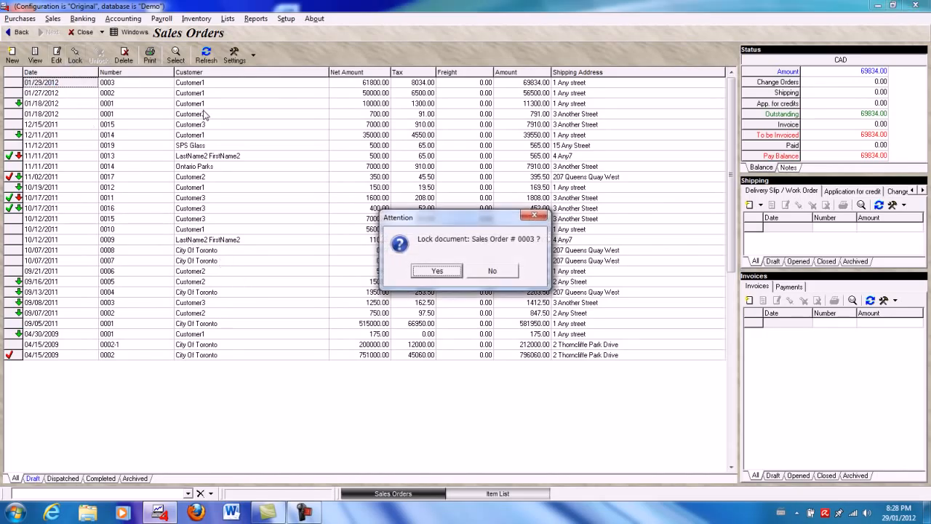
pyautogui.click(435, 270)
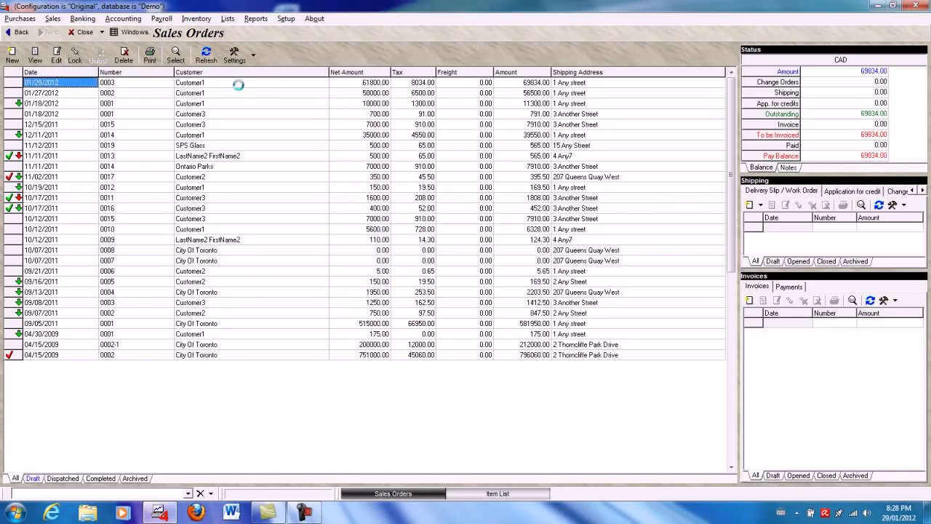
# - Run the Schedule report grouped by employee for the period 1/29/2012 to 2/12/2012
pyautogui.click(255, 19)
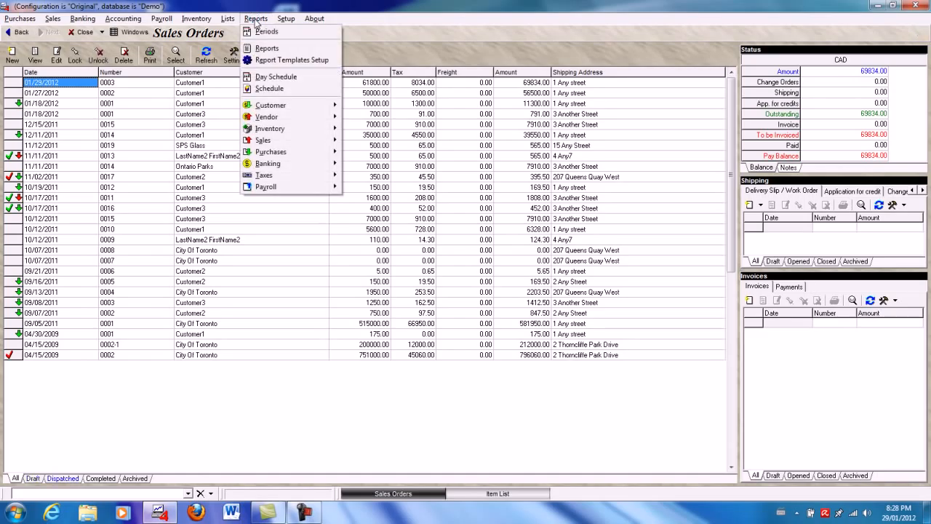
pyautogui.click(270, 90)
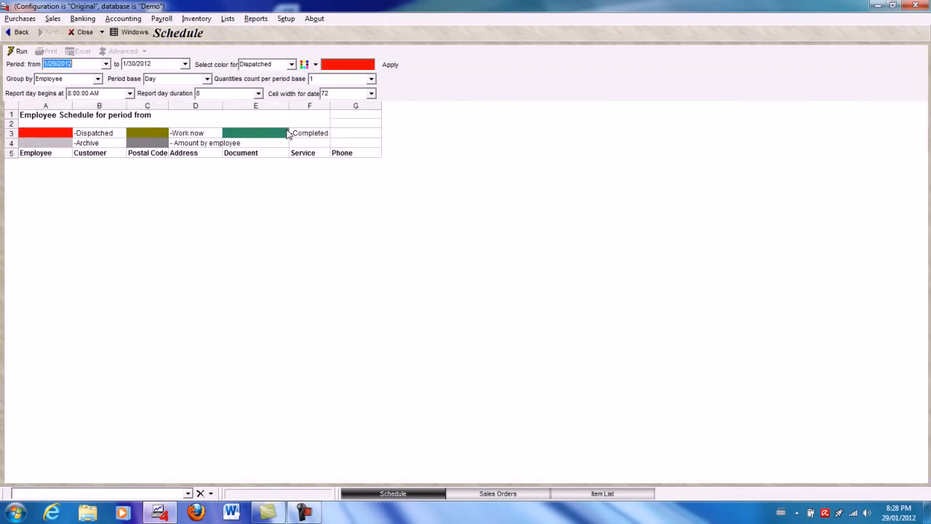
pyautogui.click(106, 64)
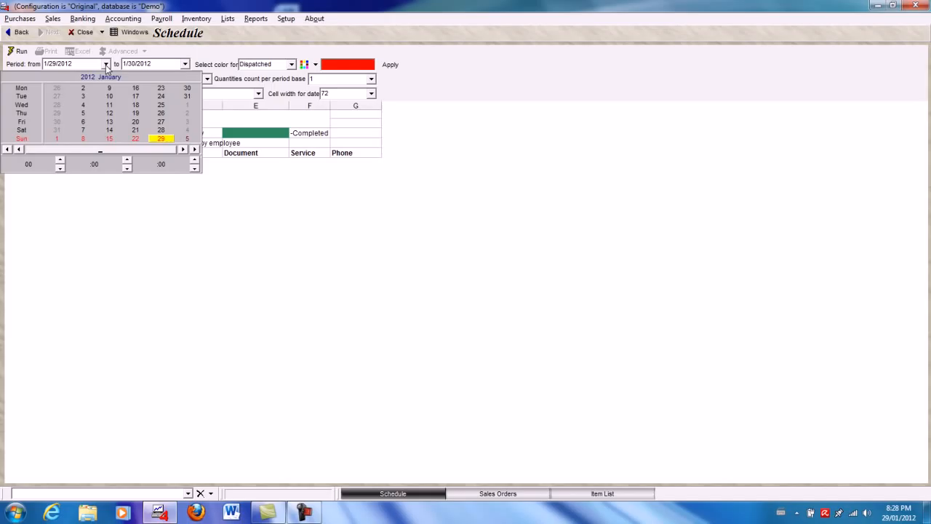
pyautogui.click(159, 138)
pyautogui.click(185, 64)
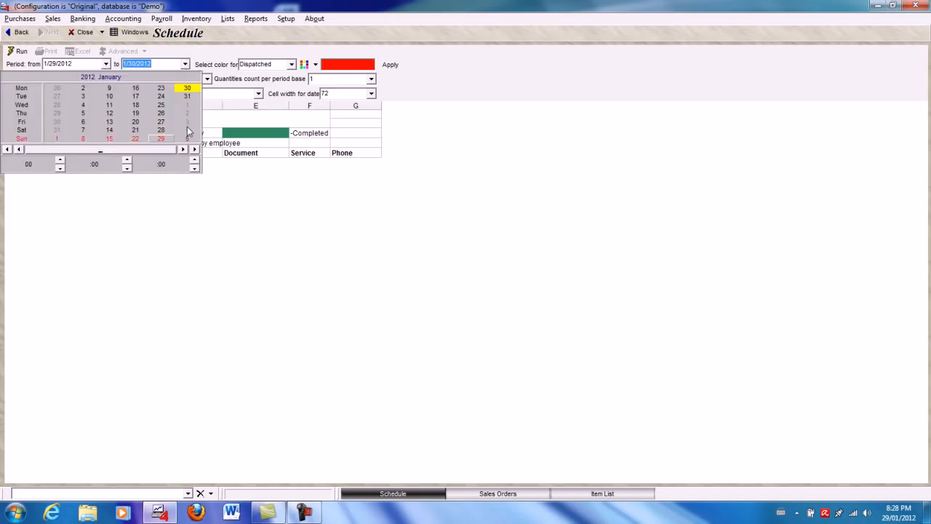
pyautogui.click(187, 141)
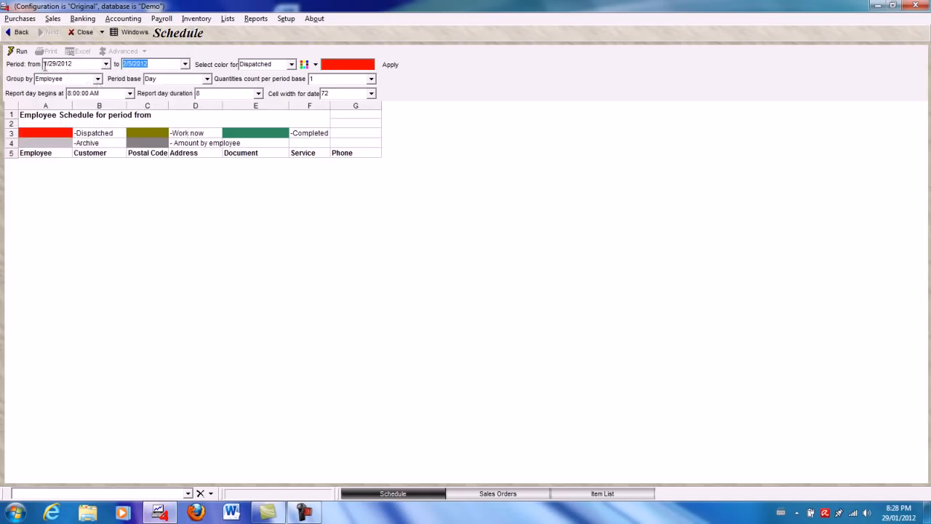
pyautogui.click(186, 67)
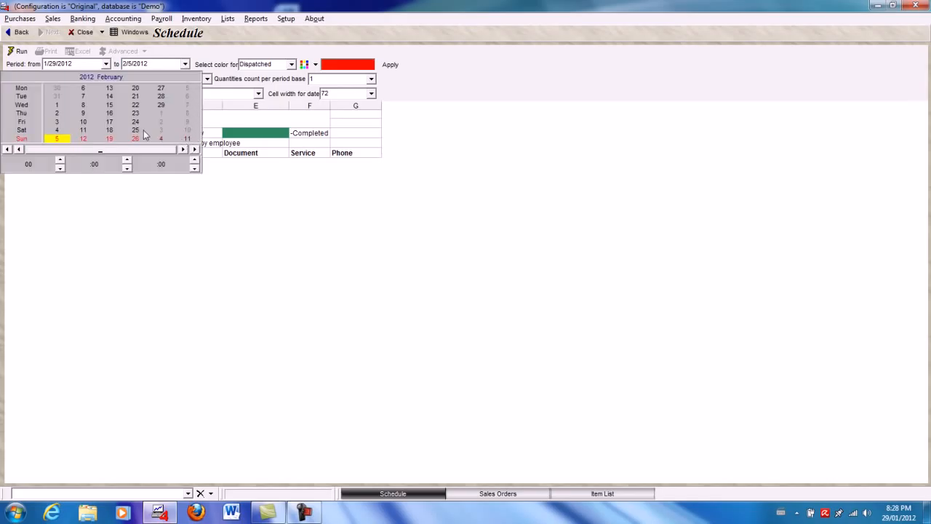
pyautogui.click(84, 139)
pyautogui.click(19, 51)
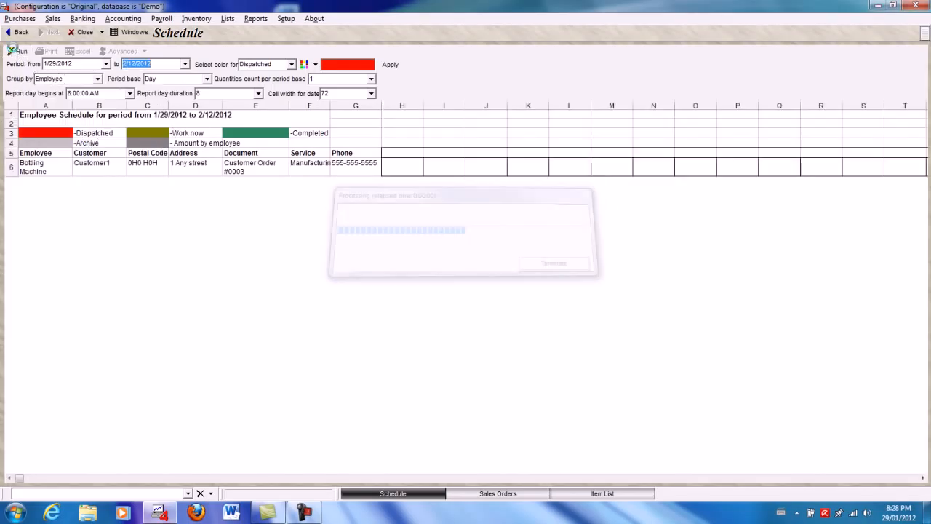
# - Clear the Bottling Machine's booking from 1/30/2012 to 2/2/2012 and fill 2/4/2012 to 2/7/2012 for the same order instead
pyautogui.moveTo(448, 183); pyautogui.dragTo(578, 190)
pyautogui.rightClick(578, 190)
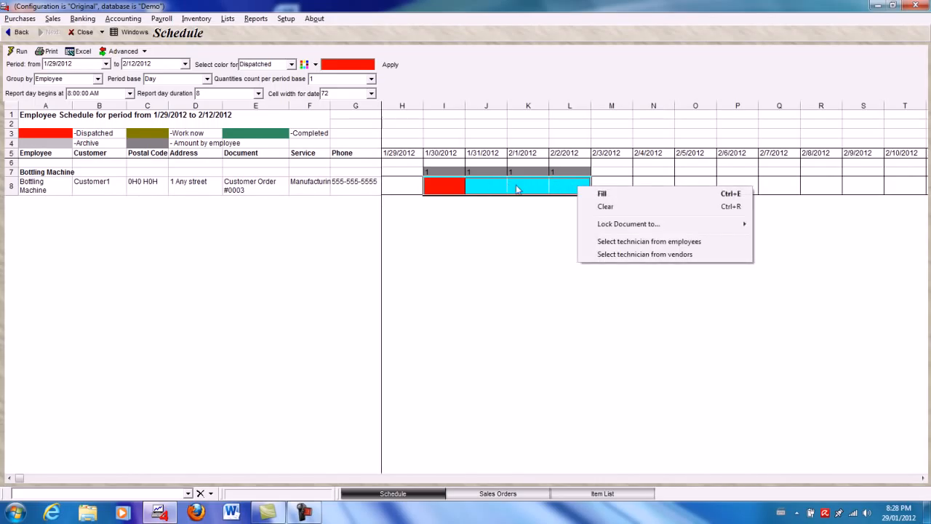
pyautogui.click(628, 209)
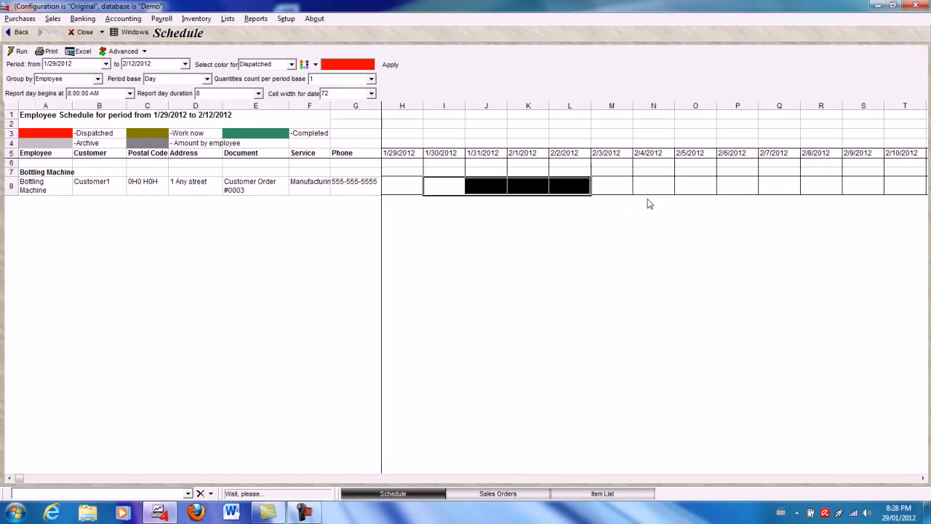
pyautogui.moveTo(652, 188); pyautogui.dragTo(775, 190)
pyautogui.rightClick(775, 189)
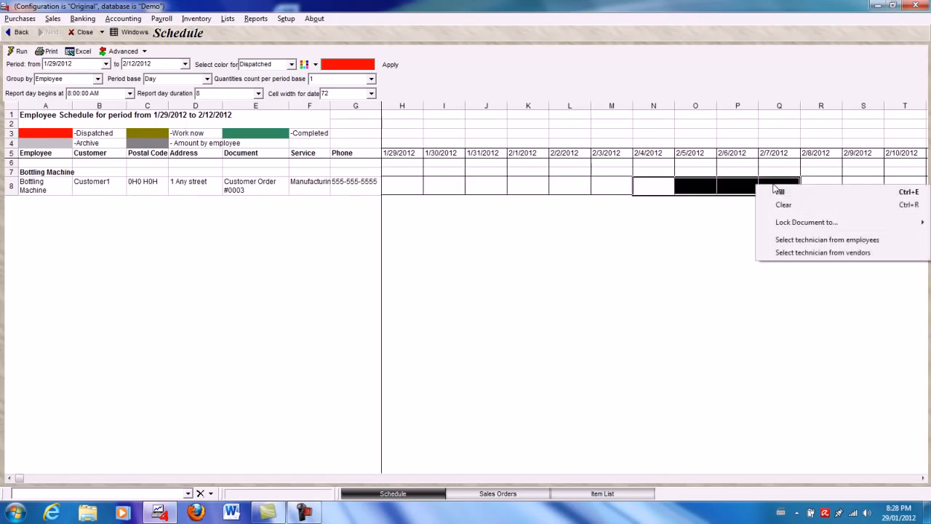
pyautogui.click(791, 193)
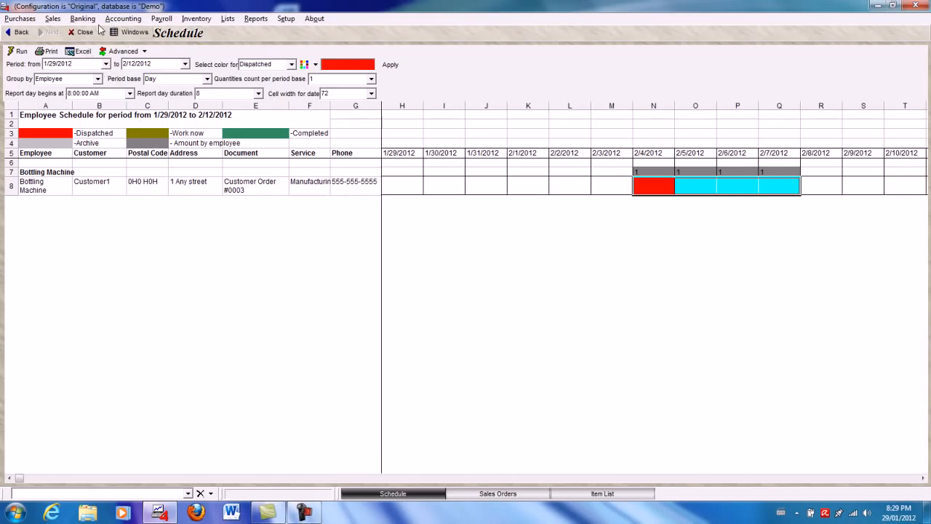
# - Return to the sales orders and create purchase orders by components for Customer1's order dated 01/29/2012
pyautogui.click(129, 34)
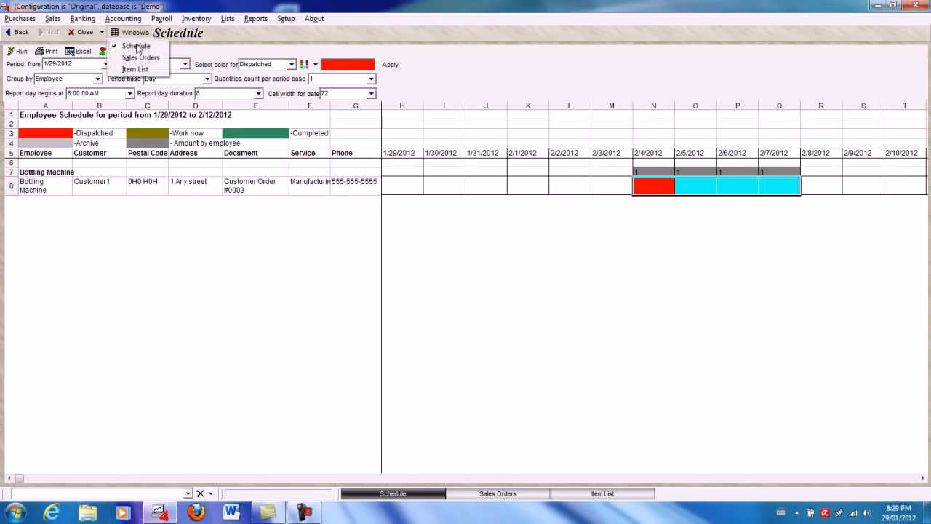
pyautogui.click(139, 59)
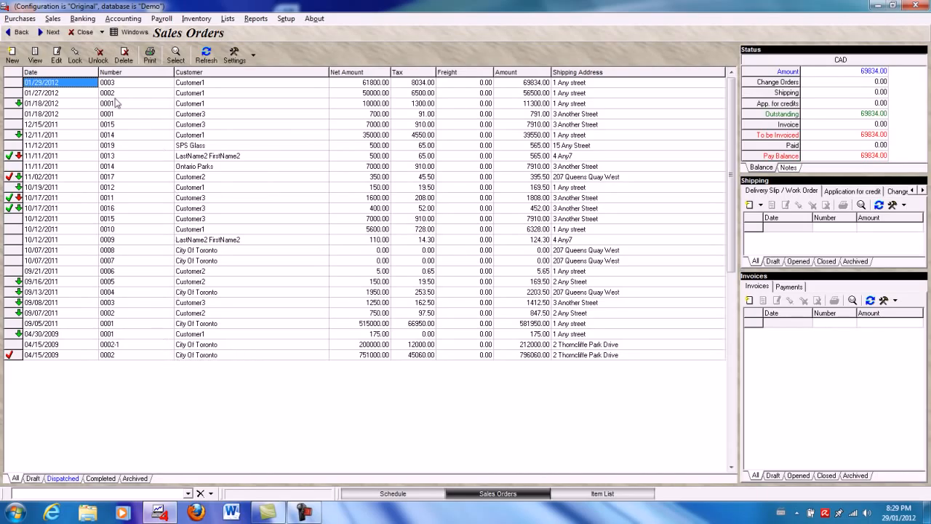
pyautogui.rightClick(90, 84)
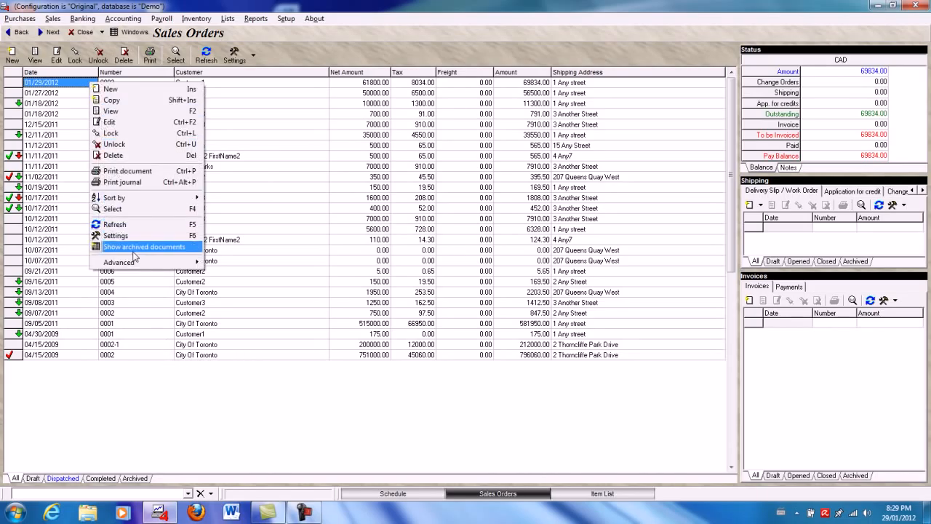
pyautogui.moveTo(134, 261)
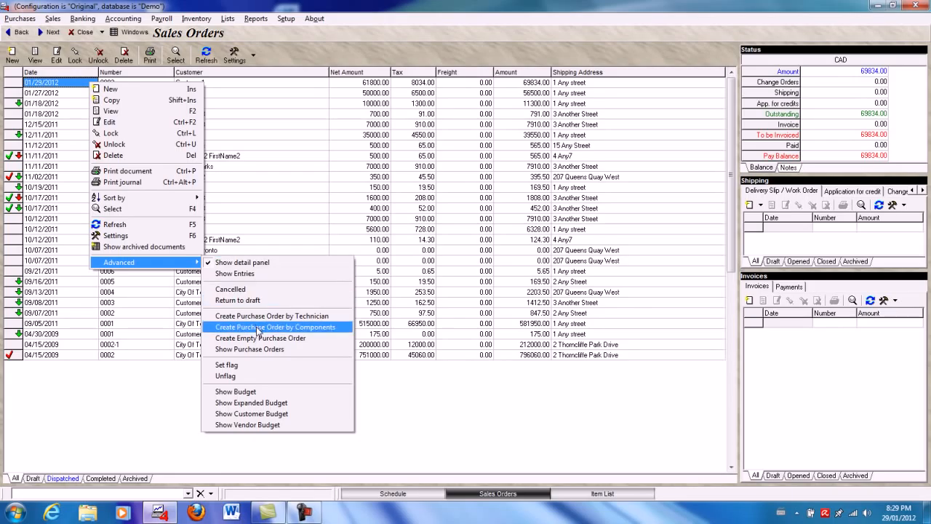
pyautogui.click(259, 328)
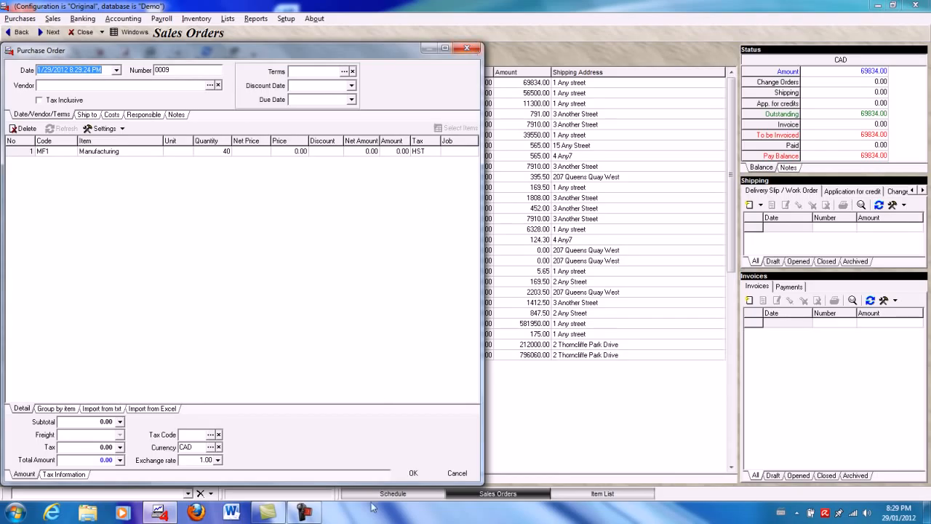
# - Discard the Manufacturing purchase order and save those for Atlantic Packaging Company, Potash Canada, Quebec Pallet Company, Spring Water Company and Windsor Salt
pyautogui.click(453, 474)
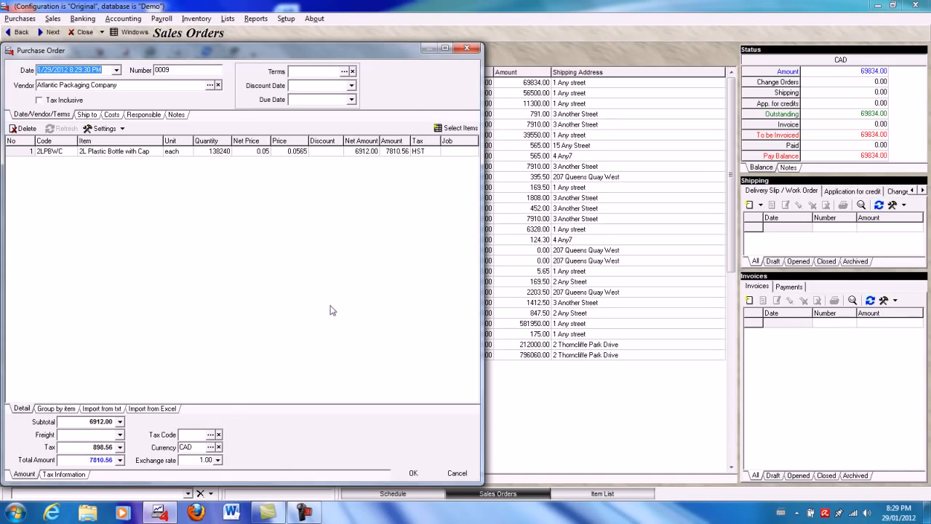
pyautogui.click(414, 474)
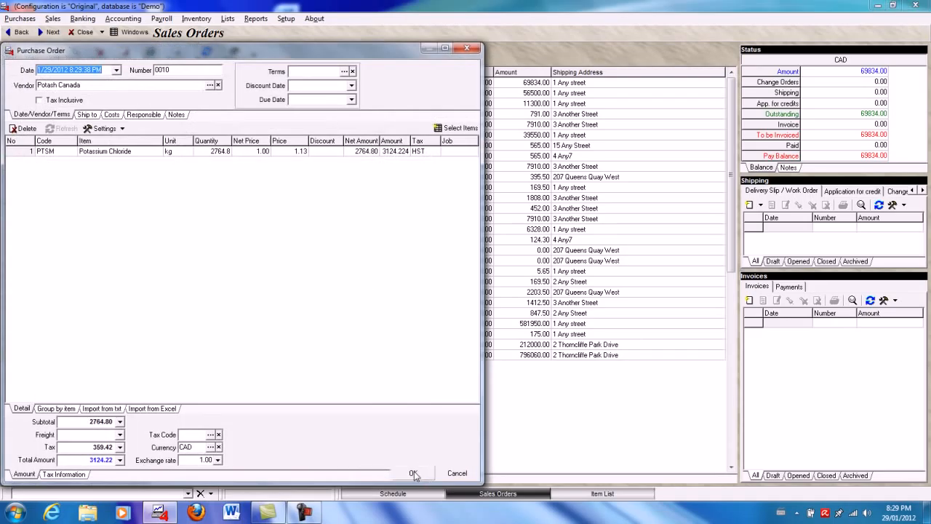
pyautogui.click(414, 473)
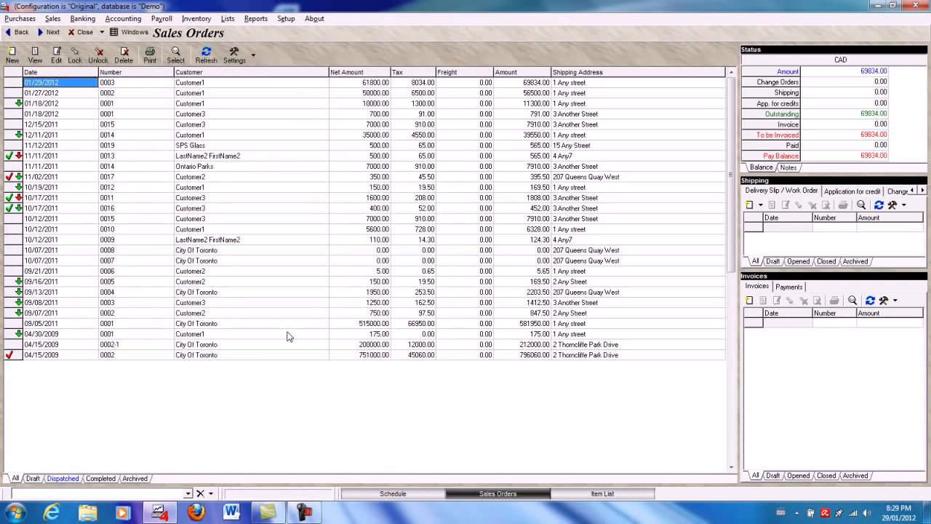
# - Show the purchase orders belonging to the 01/29/2012 sales order and lock all five of them
pyautogui.rightClick(78, 83)
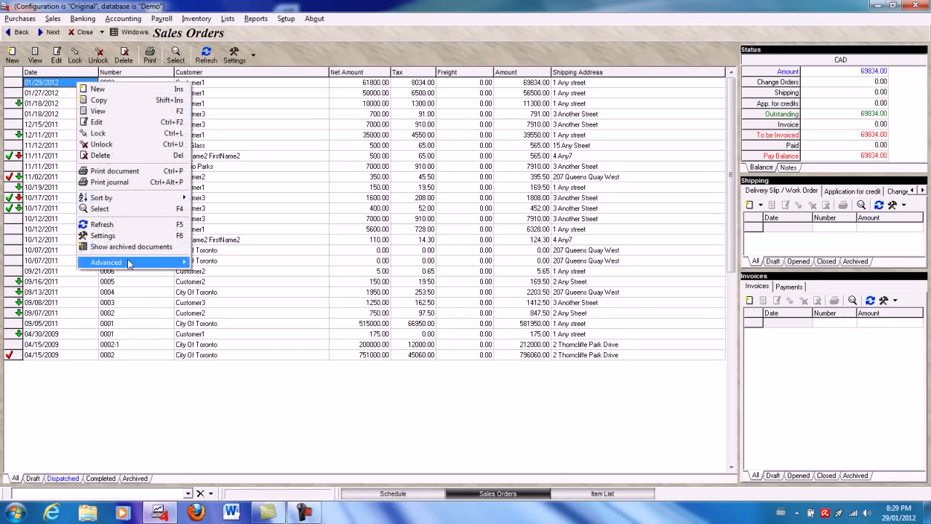
pyautogui.moveTo(128, 262)
pyautogui.click(234, 349)
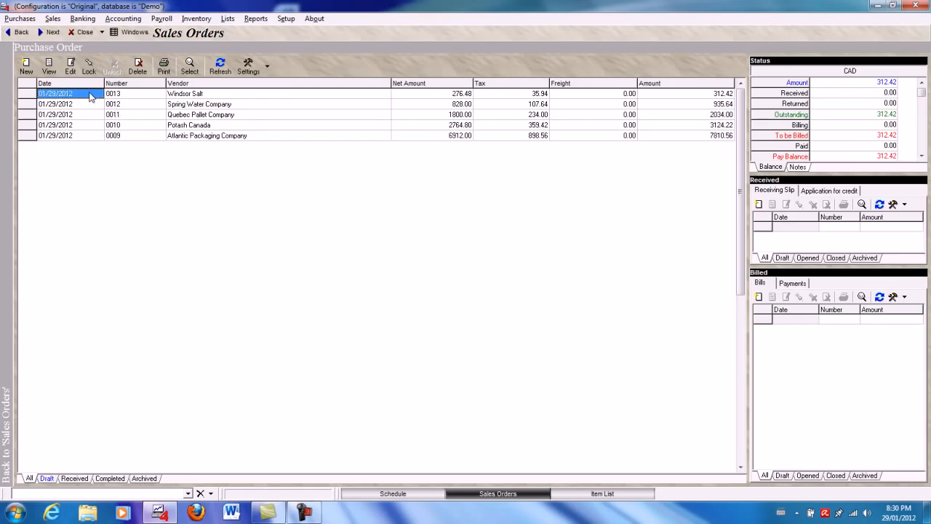
pyautogui.hotkey('shift', 'Down')
pyautogui.hotkey('shift', 'Down')
pyautogui.hotkey('shift', 'Down')
pyautogui.hotkey('shift', 'Down')
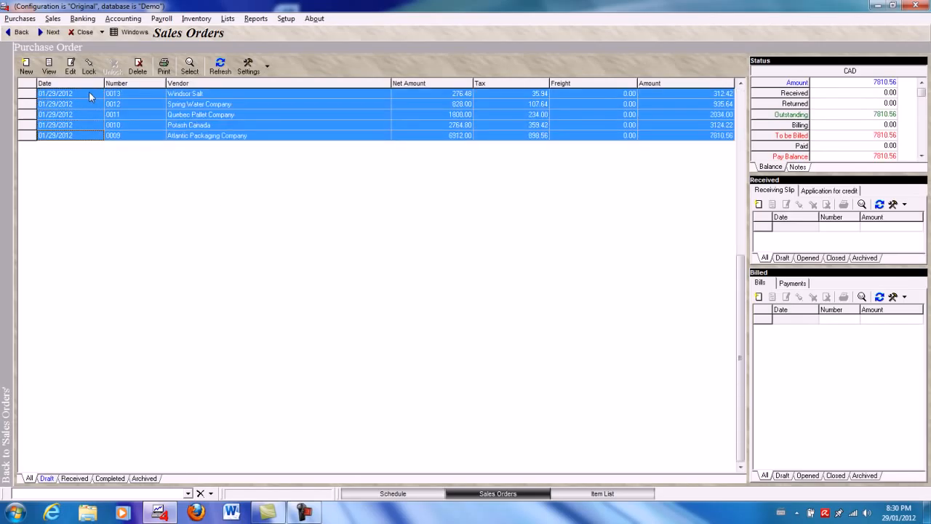
pyautogui.click(88, 65)
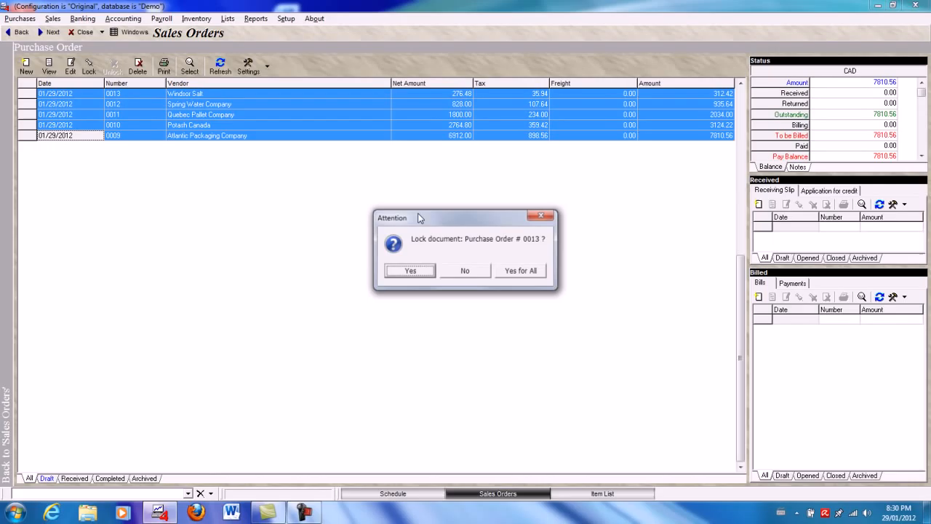
pyautogui.click(520, 271)
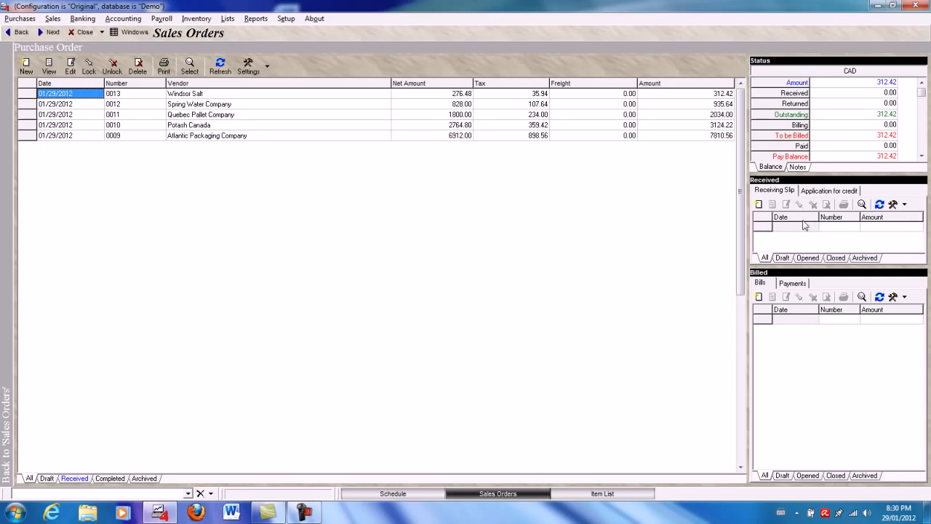
# - Create a receiving slip for the Windsor Salt purchase order into the Production store with all ordered items, then save and lock it
pyautogui.click(793, 227)
pyautogui.click(759, 205)
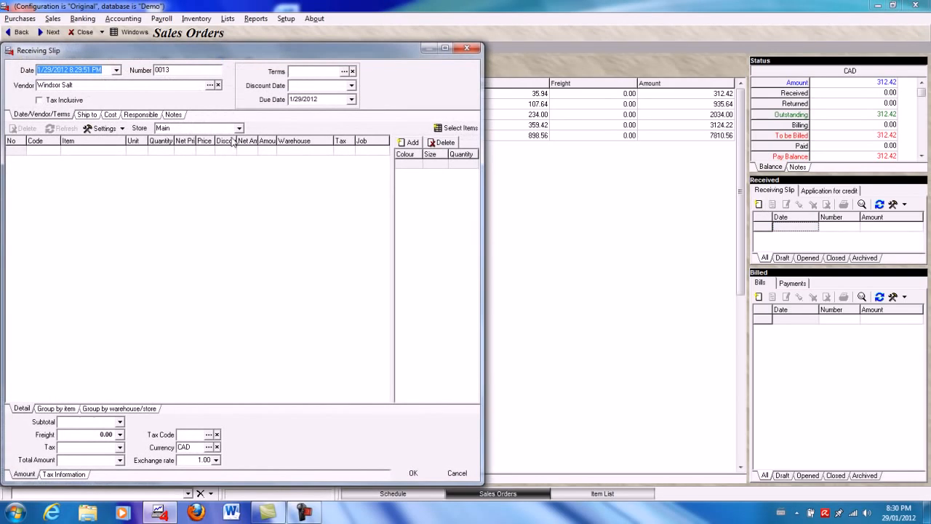
pyautogui.click(239, 128)
pyautogui.click(172, 146)
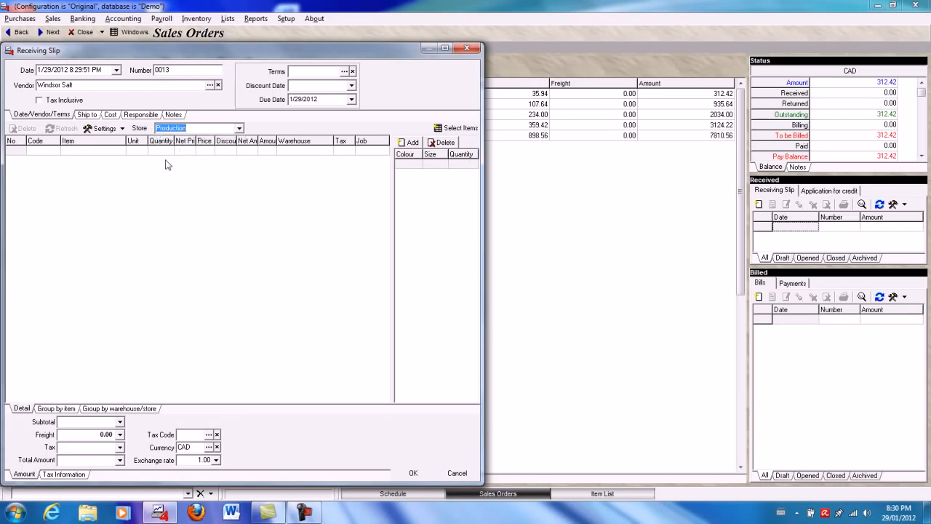
pyautogui.rightClick(118, 154)
pyautogui.click(146, 200)
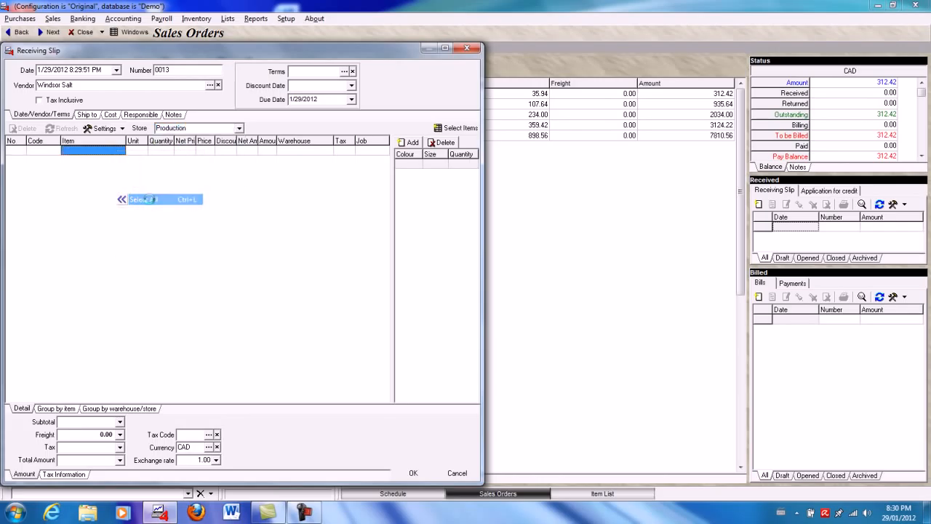
pyautogui.click(412, 473)
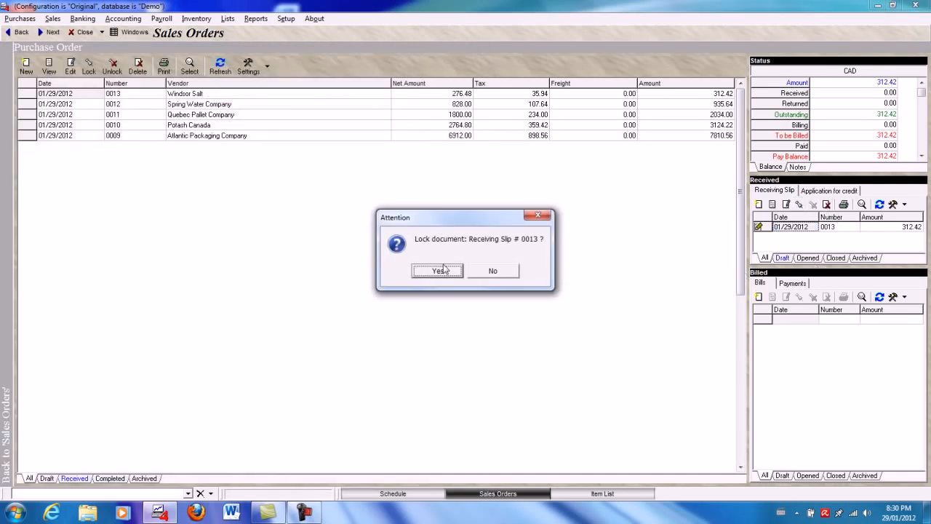
pyautogui.click(441, 270)
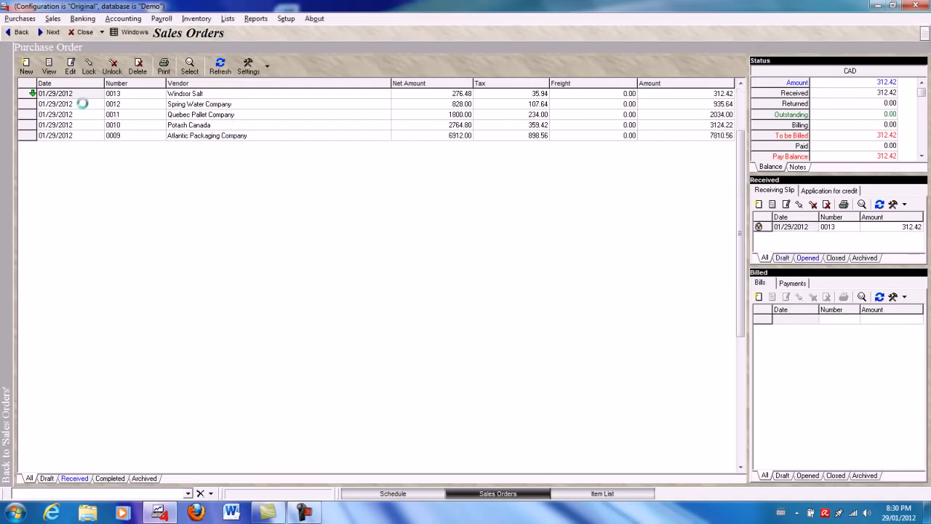
# - Receive all items of the Spring Water Company purchase order into the Production store and lock the receiving slip
pyautogui.click(794, 225)
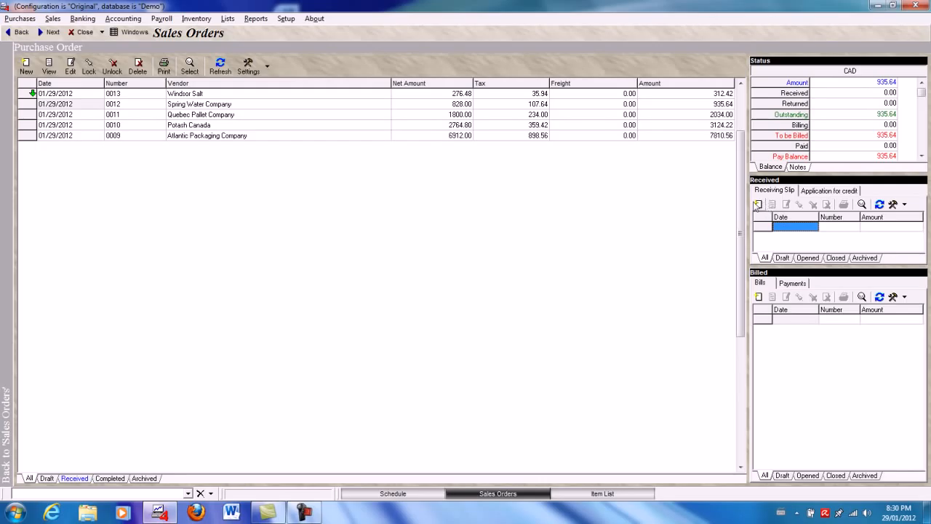
pyautogui.click(758, 204)
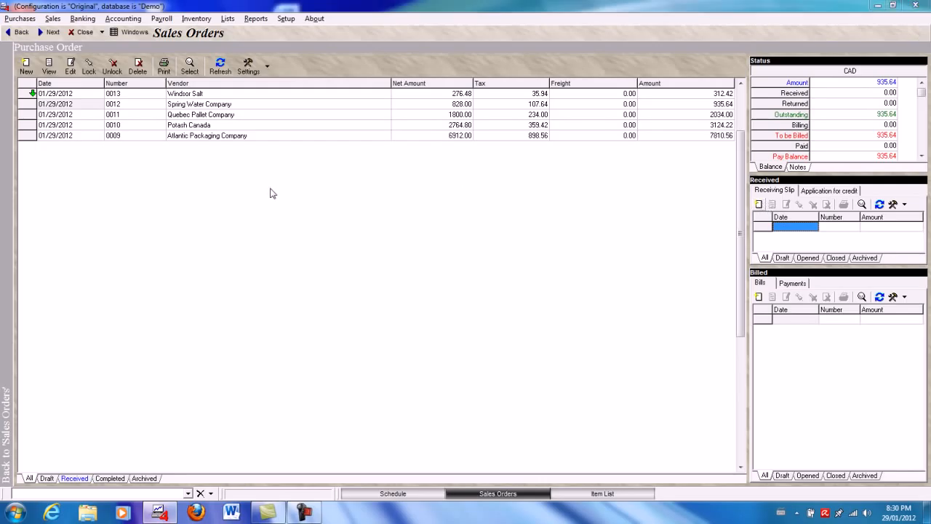
pyautogui.click(238, 129)
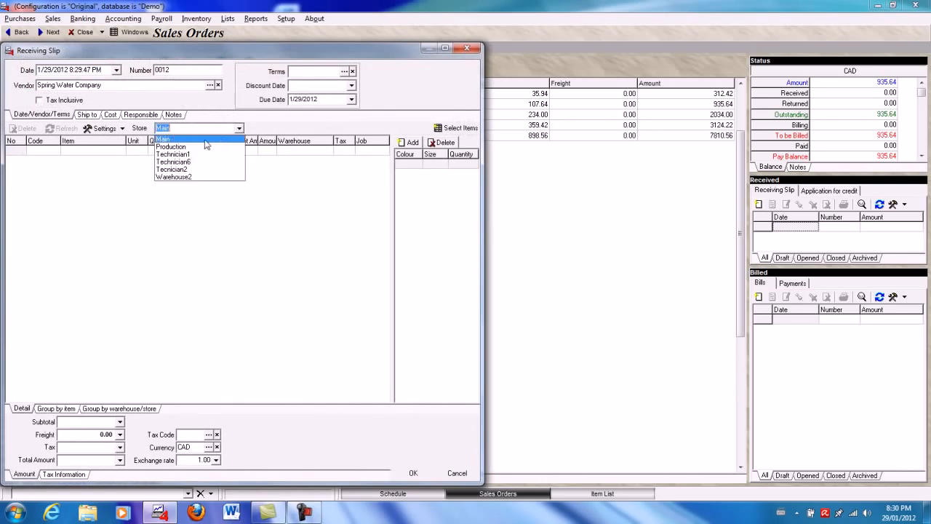
pyautogui.click(178, 147)
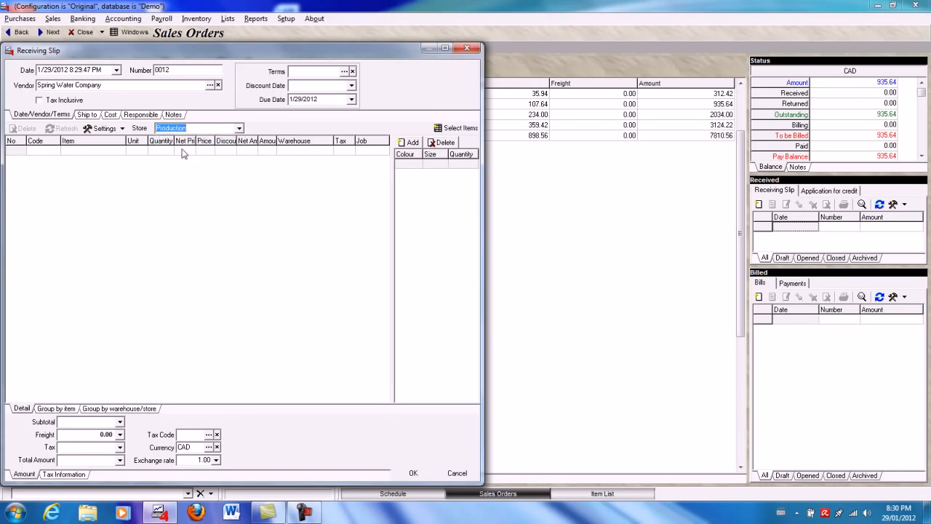
pyautogui.rightClick(182, 150)
pyautogui.click(208, 197)
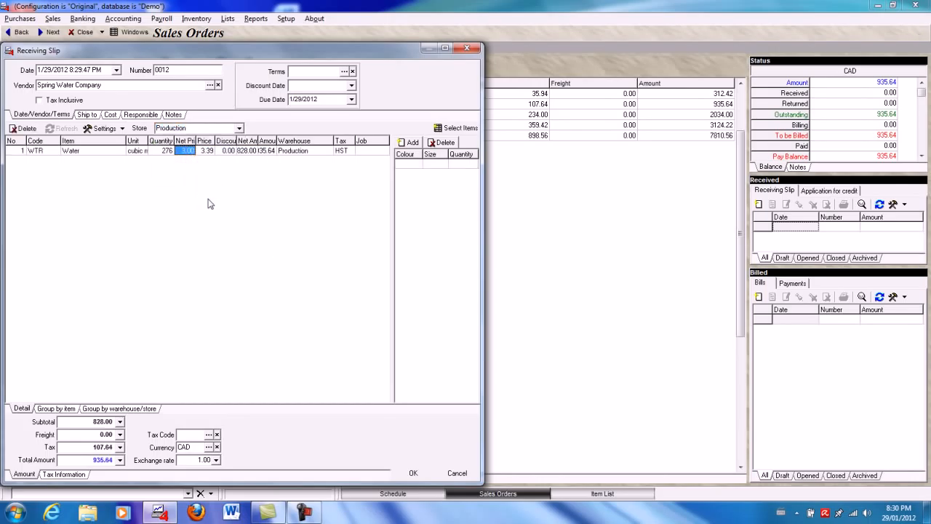
pyautogui.click(413, 473)
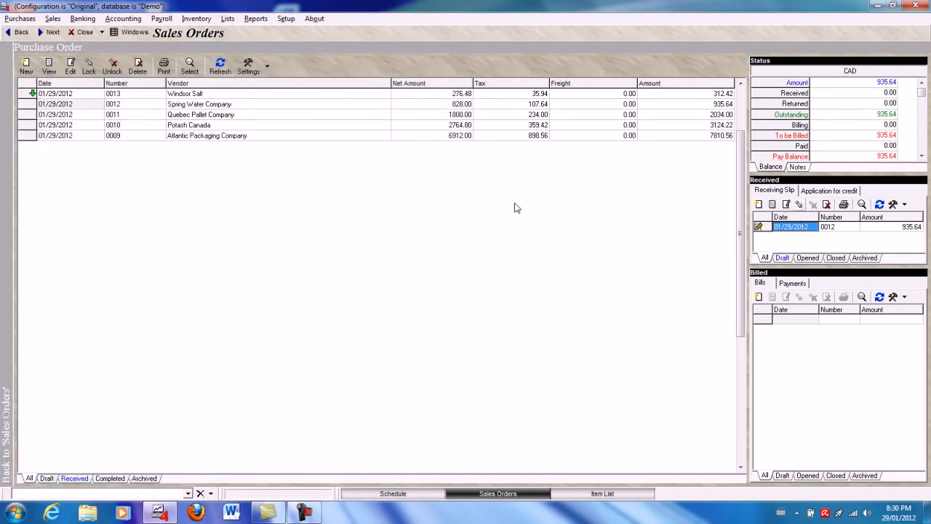
pyautogui.press('Return')
# - Receive all items of the Quebec Pallet Company purchase order into the Production store and lock the receiving slip
pyautogui.click(78, 116)
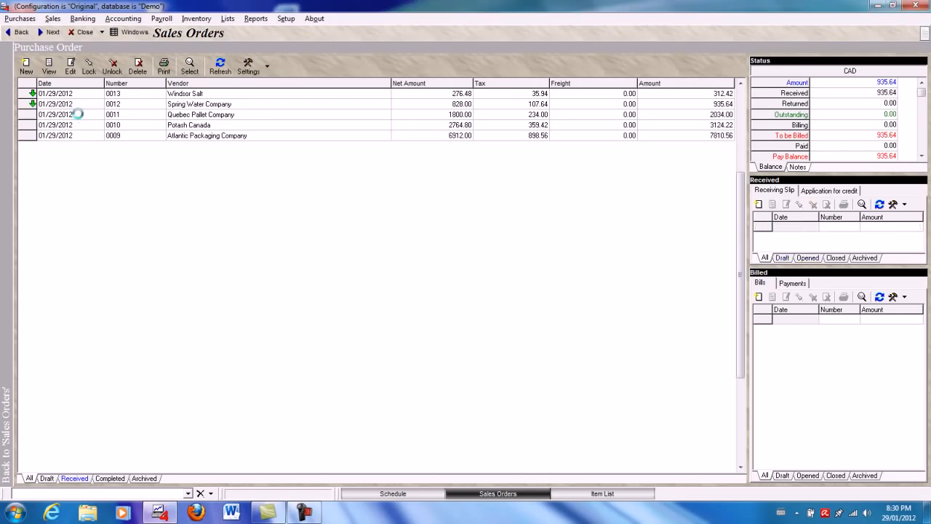
pyautogui.click(797, 226)
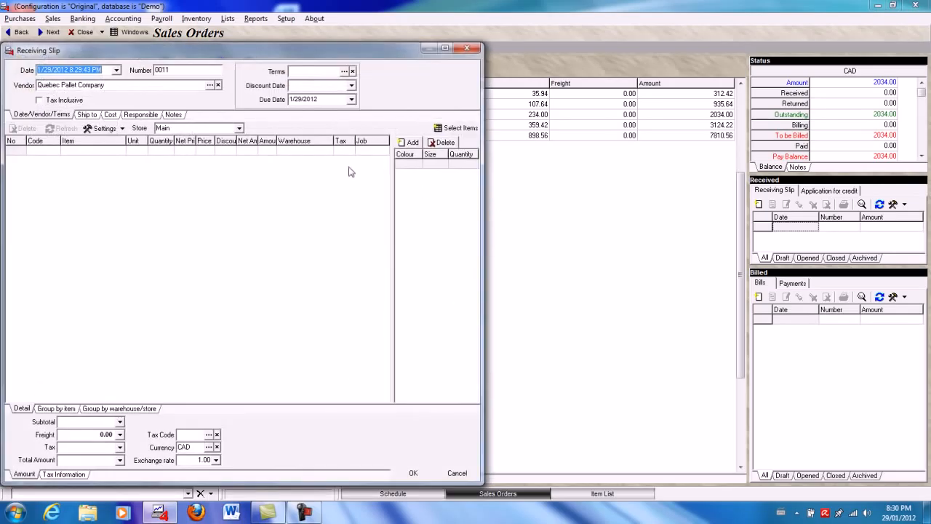
pyautogui.click(238, 128)
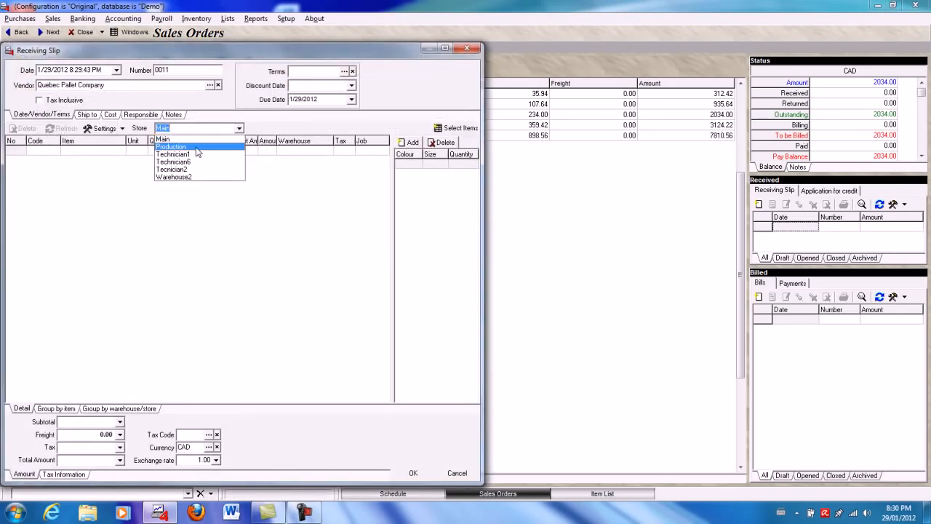
pyautogui.click(193, 153)
pyautogui.rightClick(152, 157)
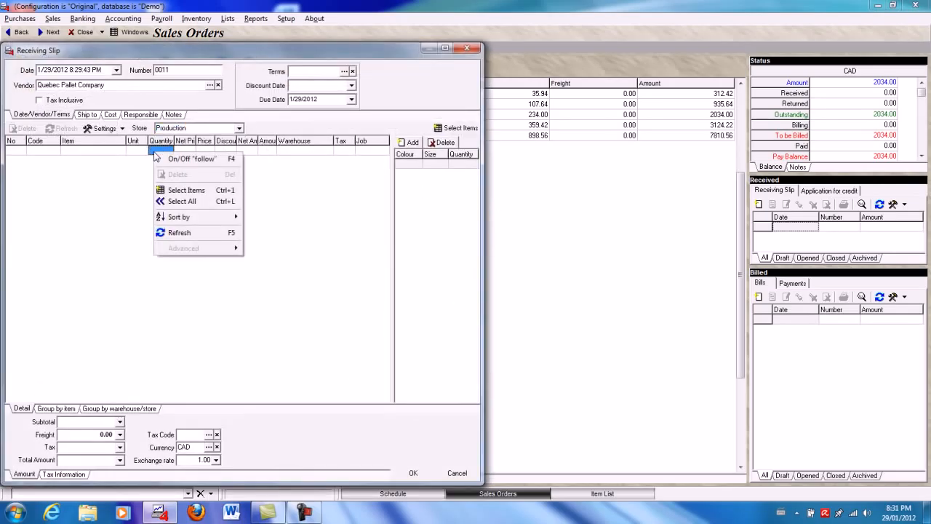
pyautogui.click(175, 205)
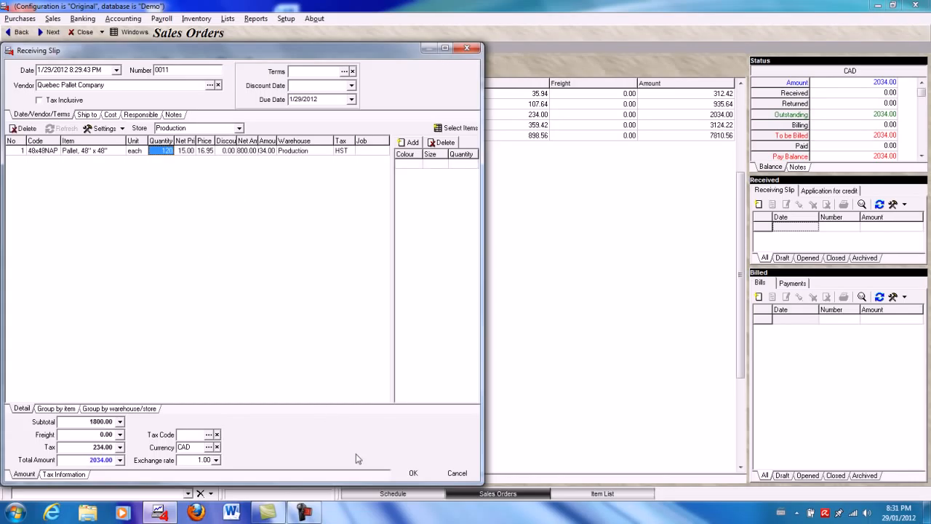
pyautogui.click(415, 472)
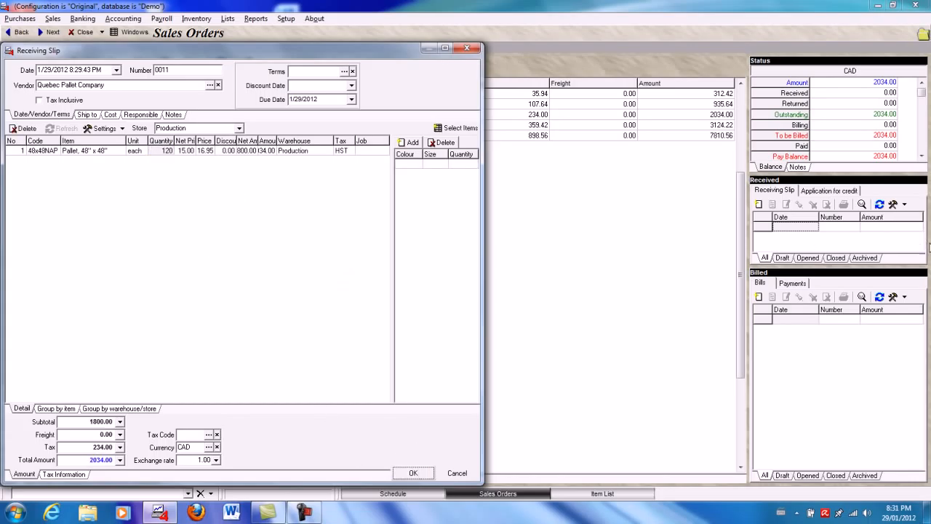
pyautogui.click(799, 205)
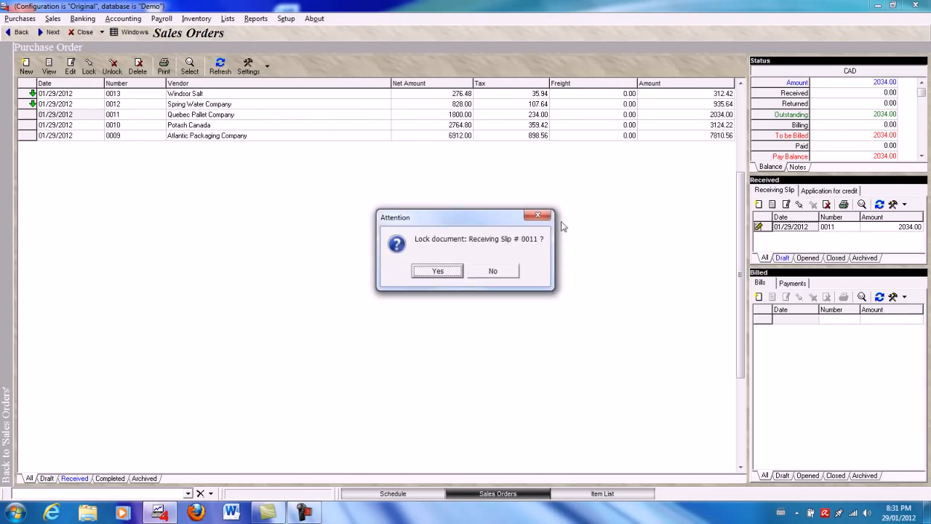
pyautogui.click(436, 272)
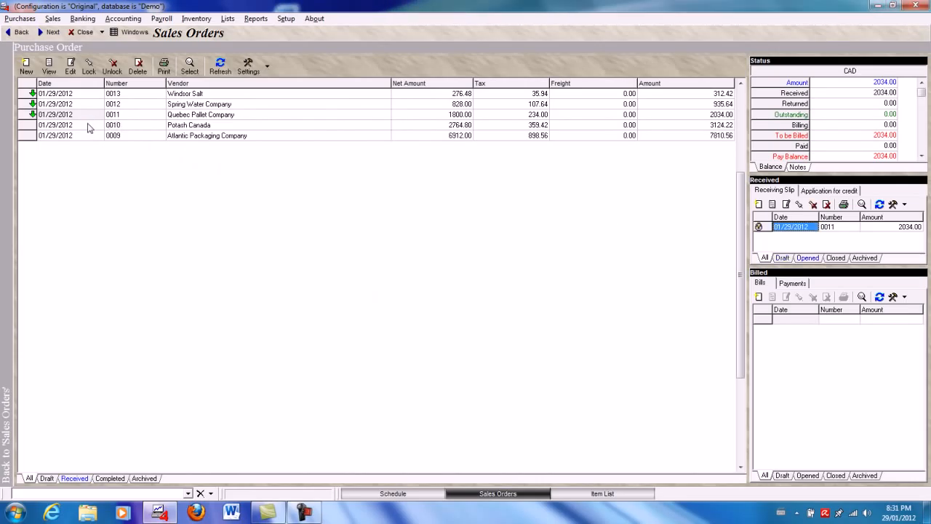
# - Receive all items of the Potash Canada purchase order into the Production store and lock the receiving slip
pyautogui.click(89, 126)
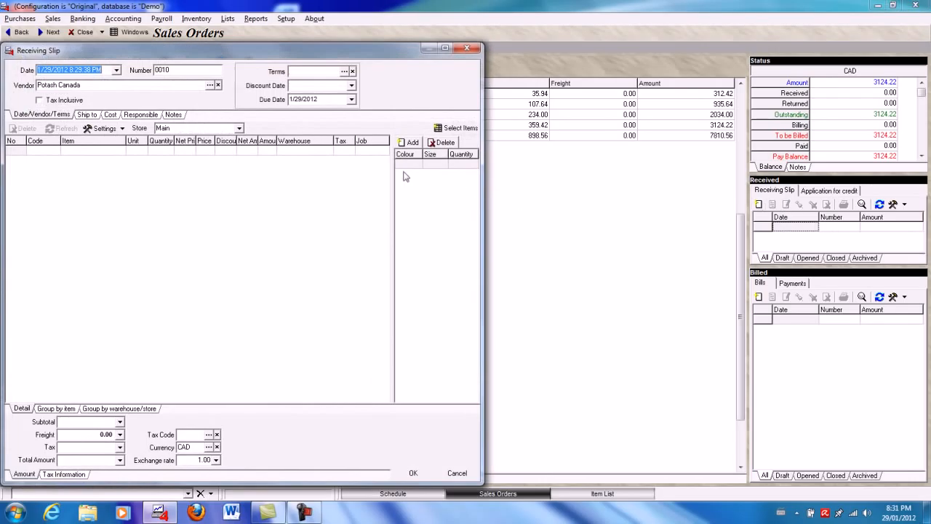
pyautogui.click(240, 128)
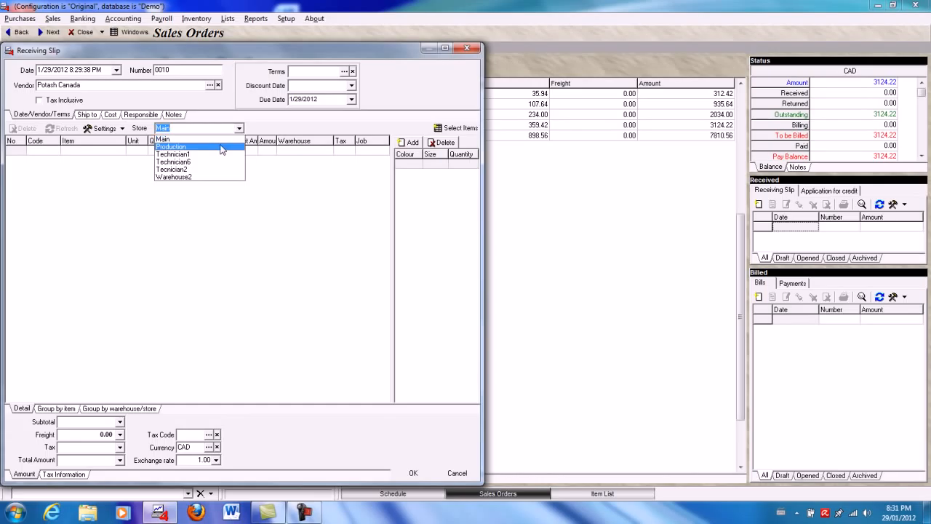
pyautogui.click(220, 151)
pyautogui.rightClick(212, 152)
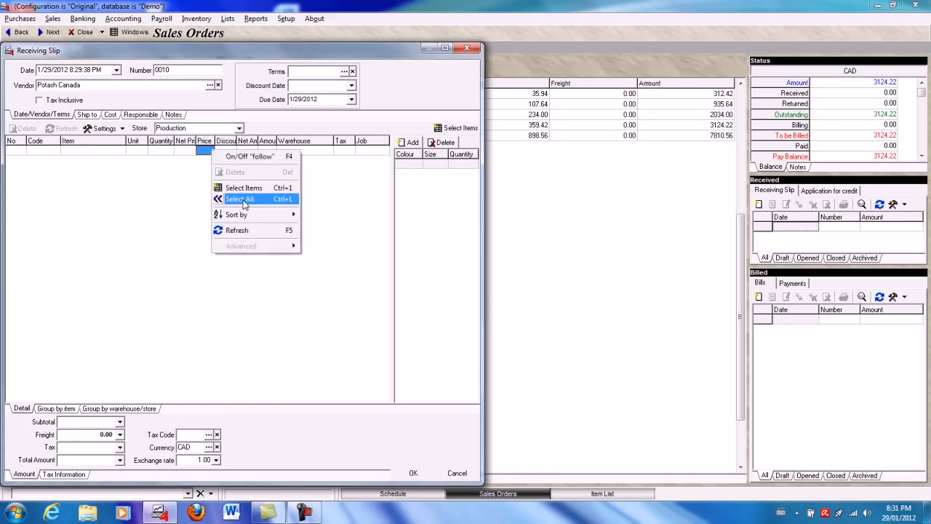
pyautogui.click(225, 198)
pyautogui.click(413, 473)
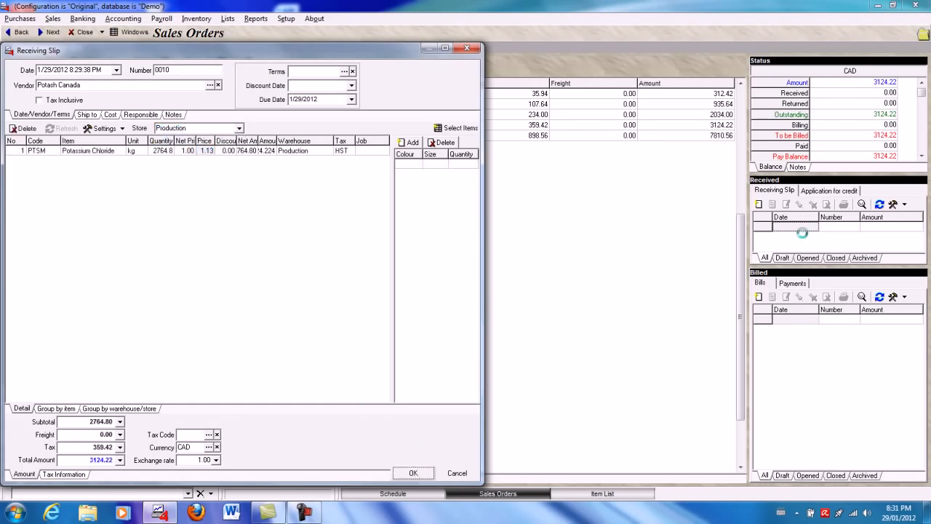
pyautogui.click(799, 205)
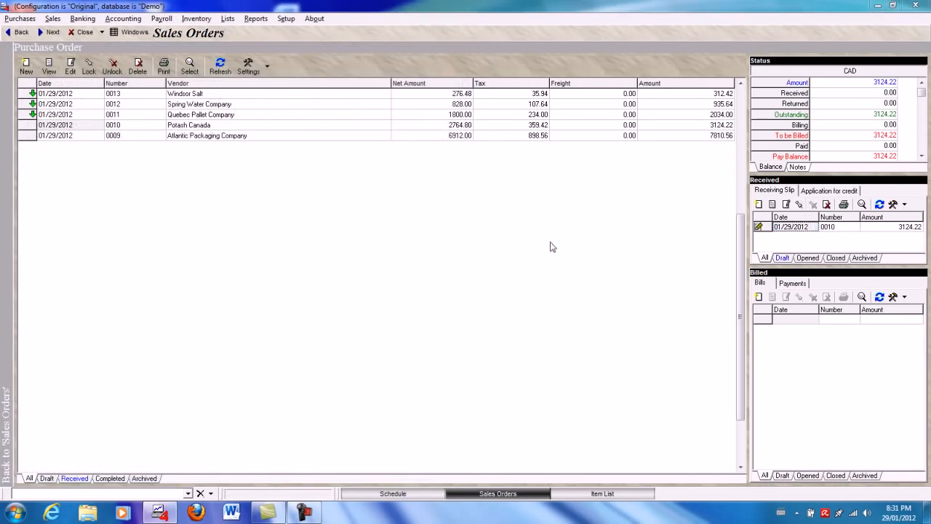
pyautogui.click(437, 270)
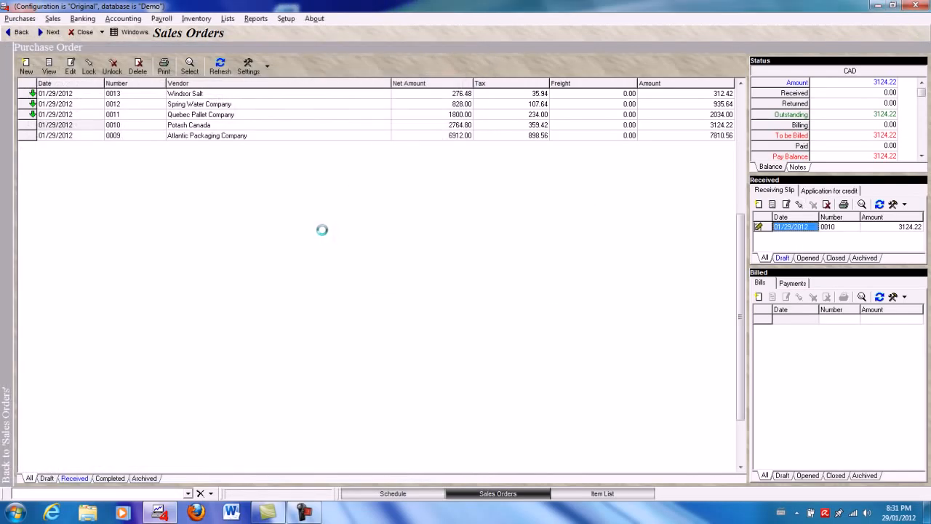
# - Receive all items of the Atlantic Packaging Company purchase order into the Production store and lock the receiving slip
pyautogui.click(84, 138)
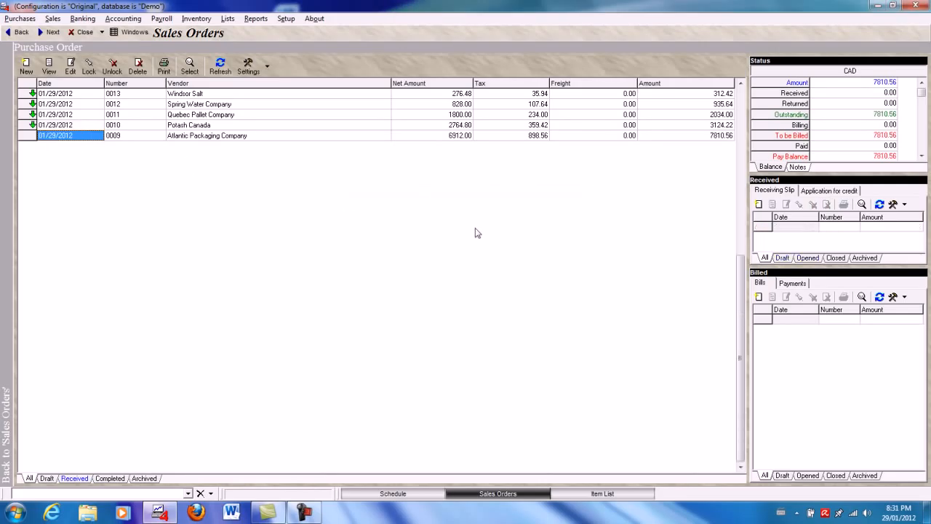
pyautogui.click(813, 227)
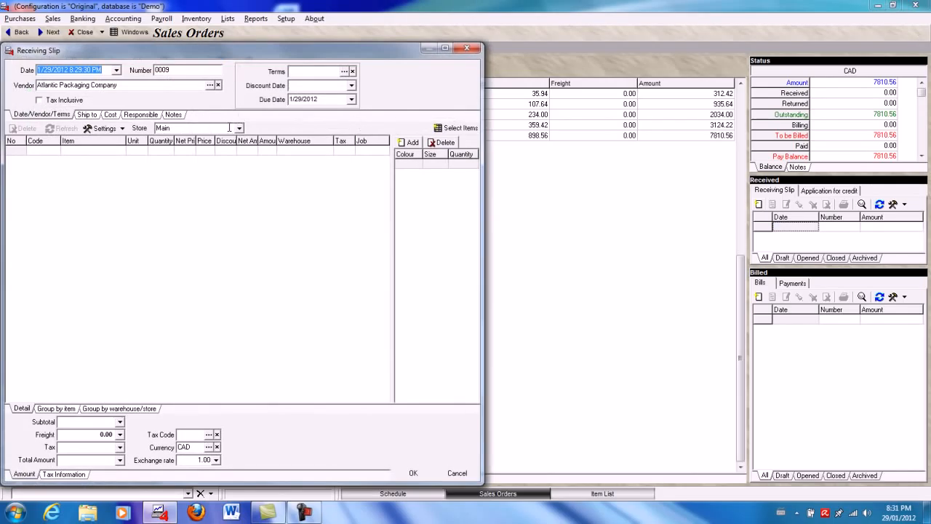
pyautogui.click(239, 128)
pyautogui.click(188, 150)
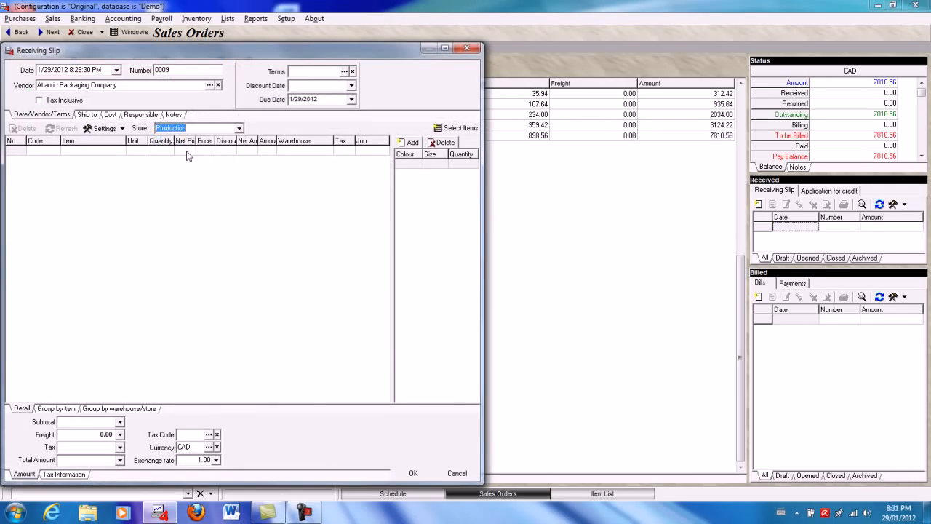
pyautogui.rightClick(186, 154)
pyautogui.click(218, 200)
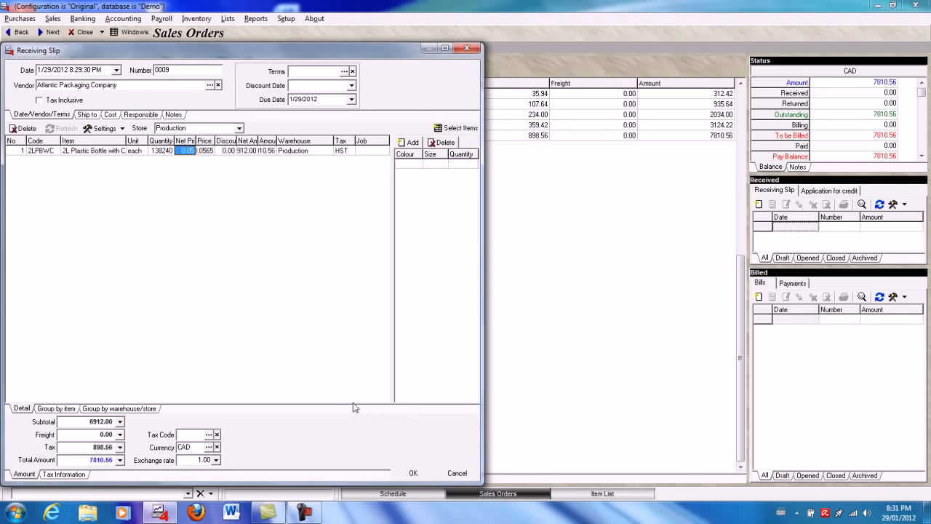
pyautogui.click(413, 473)
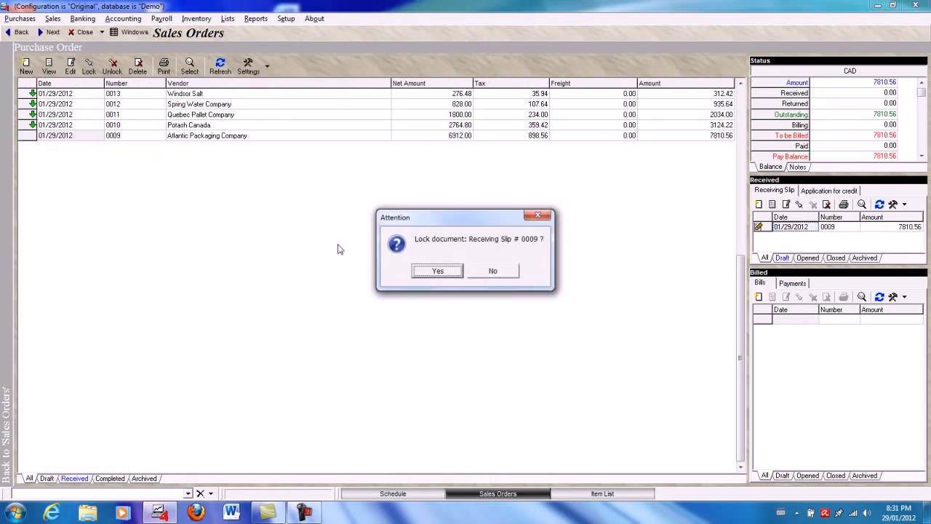
pyautogui.click(429, 274)
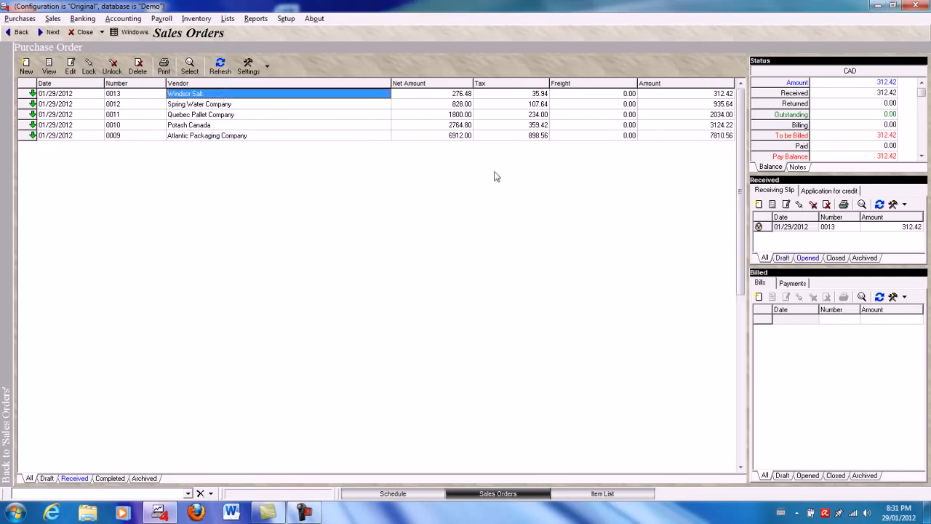
# - Review the contents of the receiving slip for the Windsor Salt purchase order and close it
pyautogui.doubleClick(795, 227)
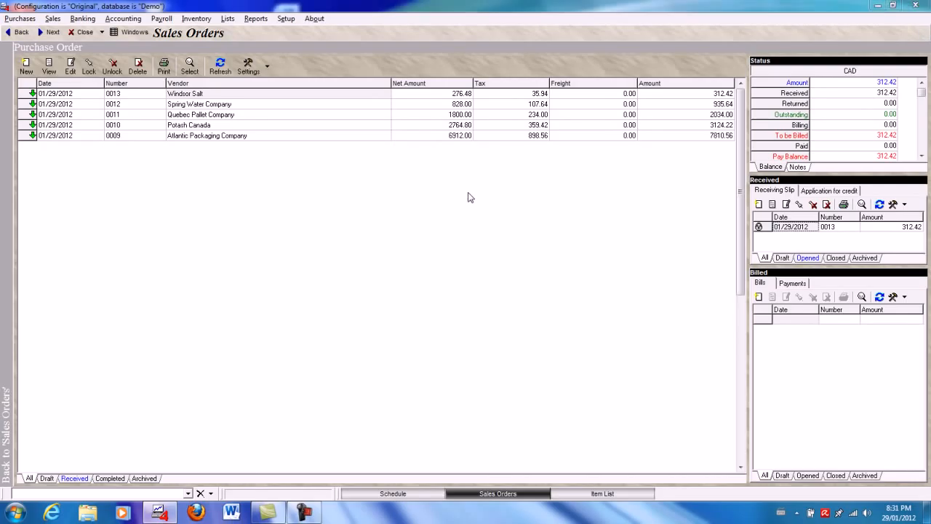
pyautogui.click(467, 48)
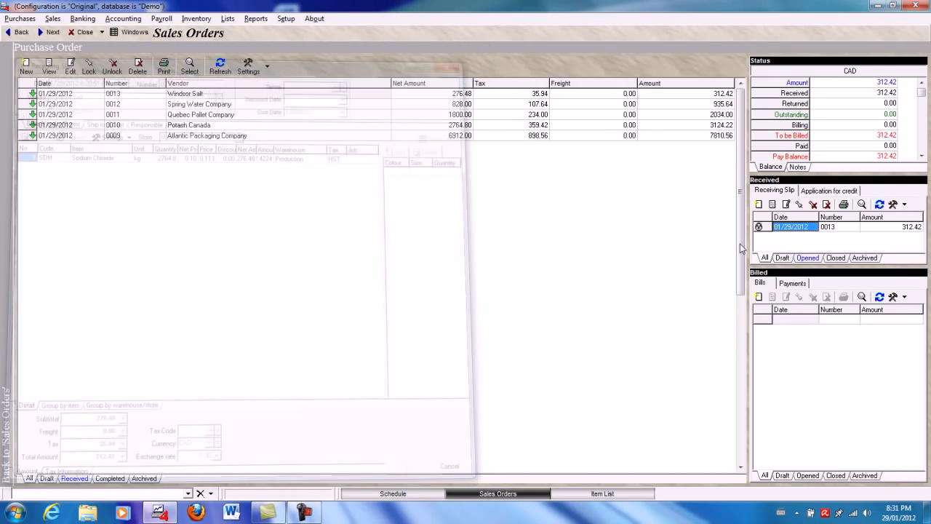
pyautogui.click(799, 204)
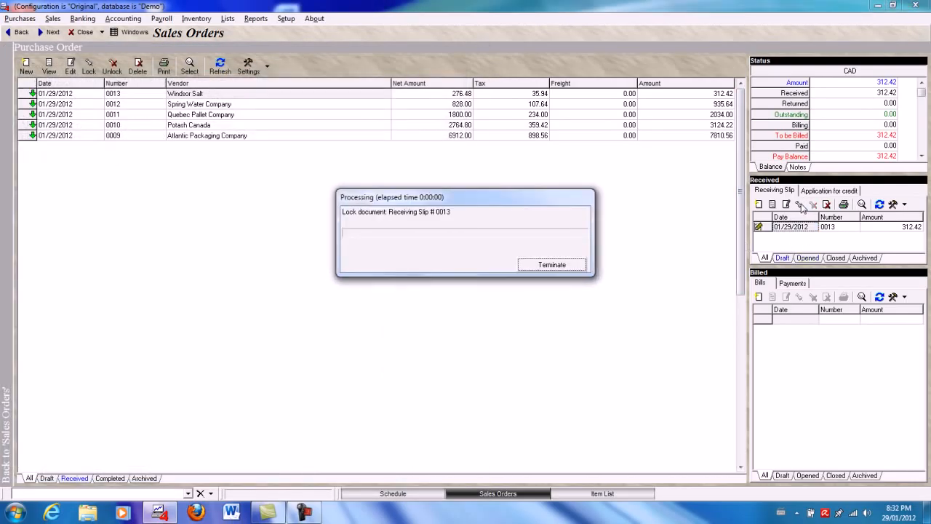
# - Create a new Assembly document in the inventory production list and add 120 of Pallet of 2L Soda bottles (1152 pcs) as output
pyautogui.click(194, 19)
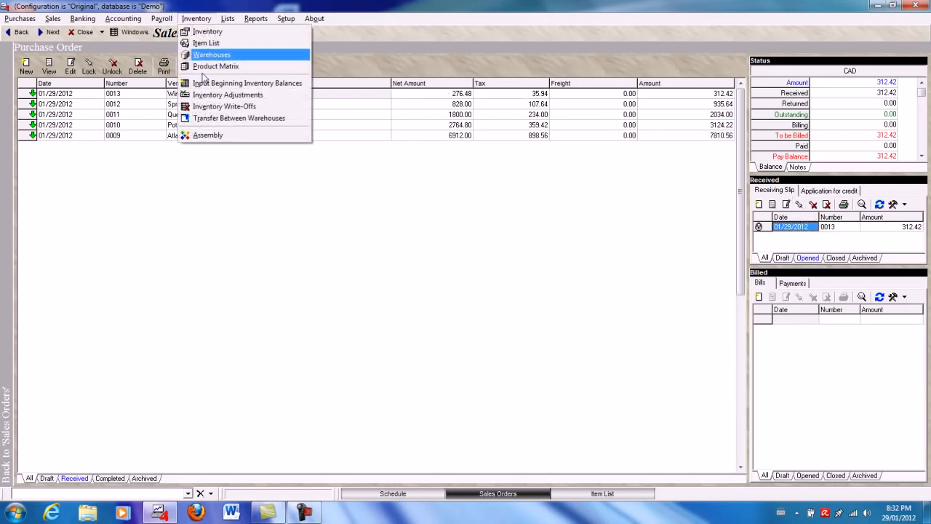
pyautogui.click(210, 136)
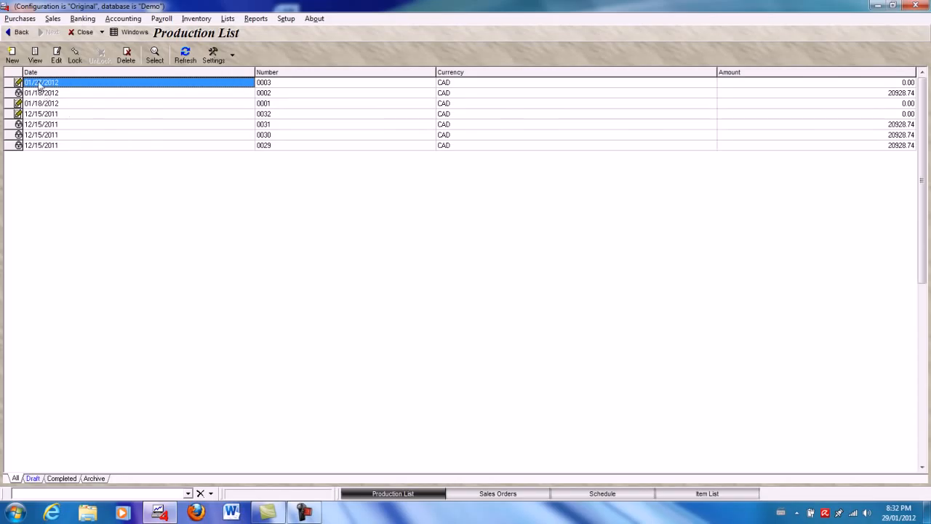
pyautogui.click(11, 55)
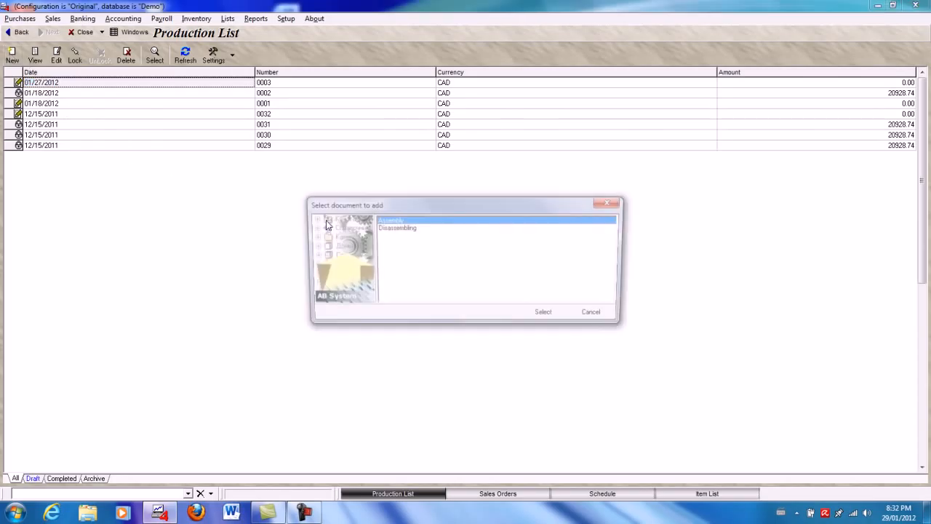
pyautogui.doubleClick(388, 221)
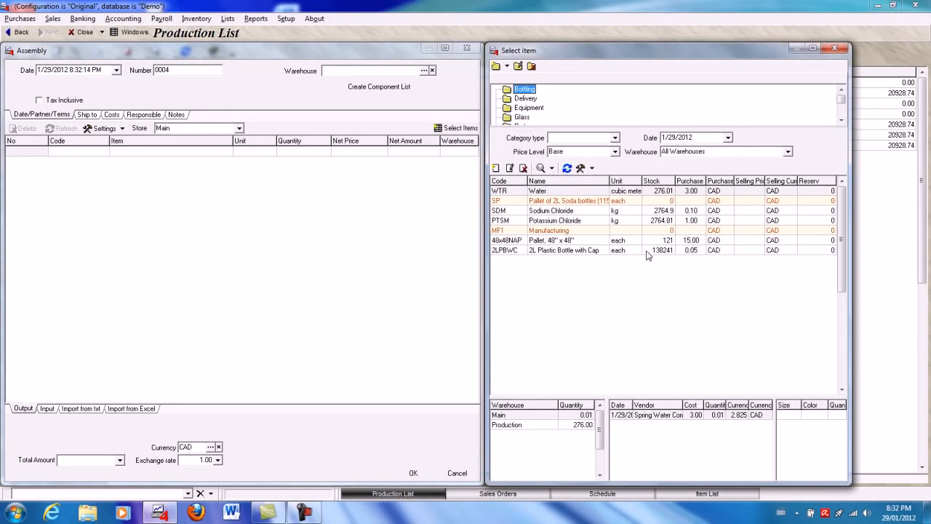
pyautogui.click(562, 205)
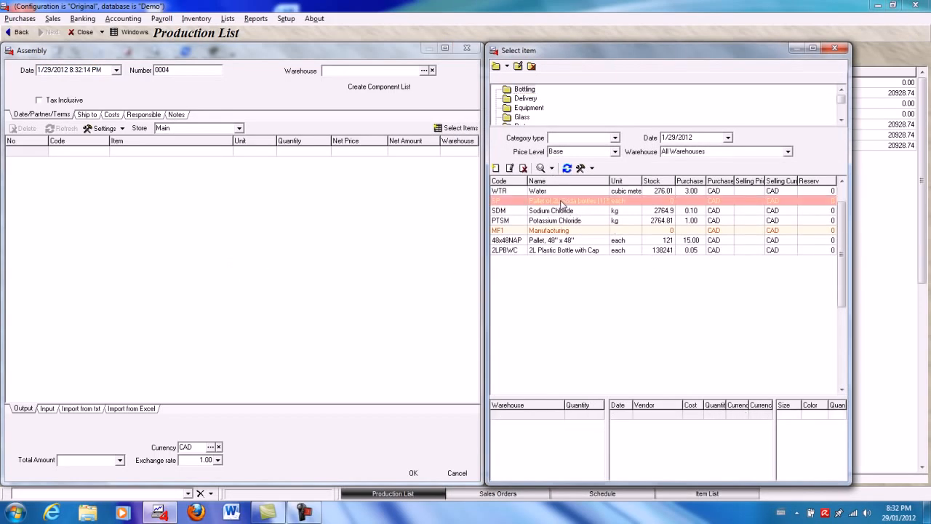
pyautogui.doubleClick(562, 204)
pyautogui.write('12')
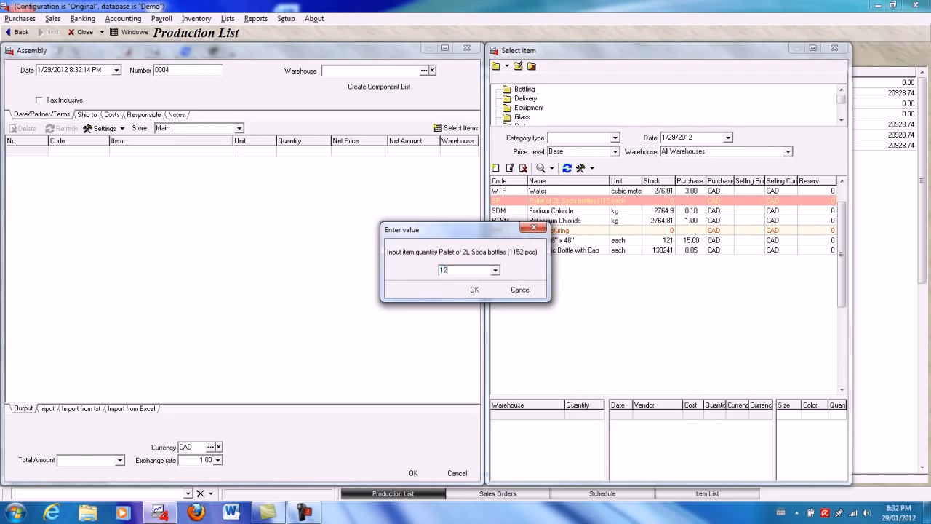
pyautogui.press('Return')
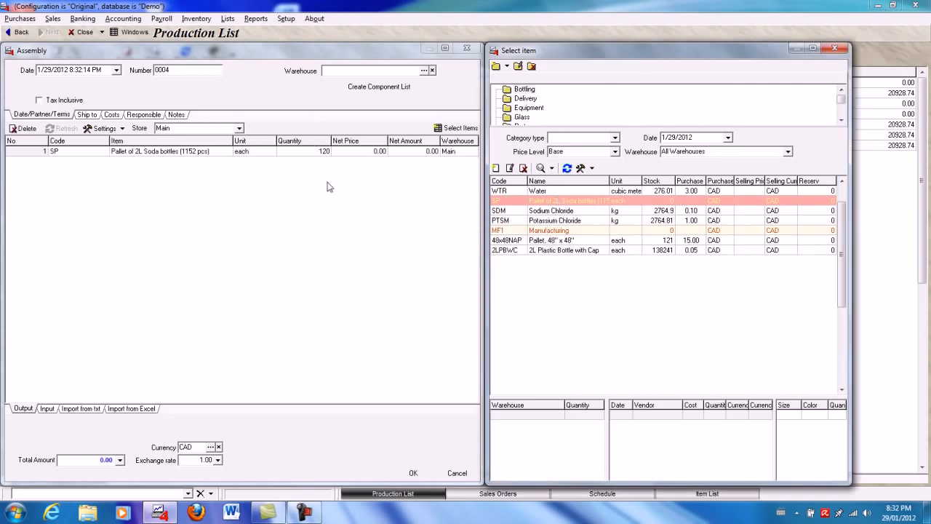
pyautogui.click(325, 210)
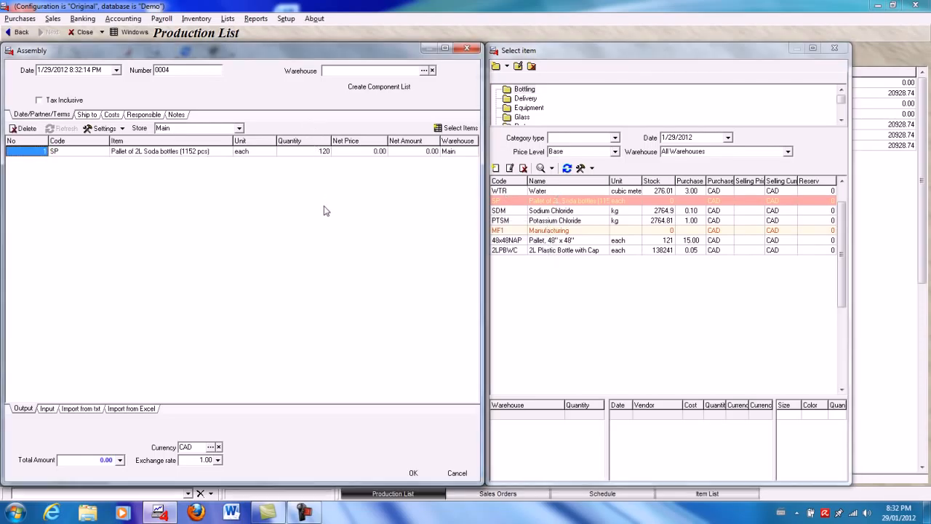
# - Set the assembly's warehouse and store to Production, then create its component list and check the input components
pyautogui.click(424, 71)
pyautogui.doubleClick(402, 215)
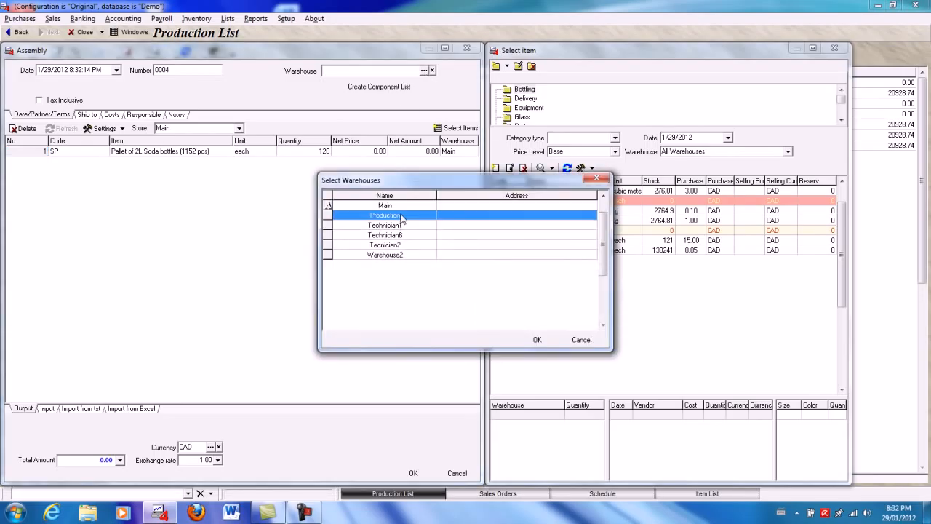
pyautogui.click(239, 127)
pyautogui.click(185, 151)
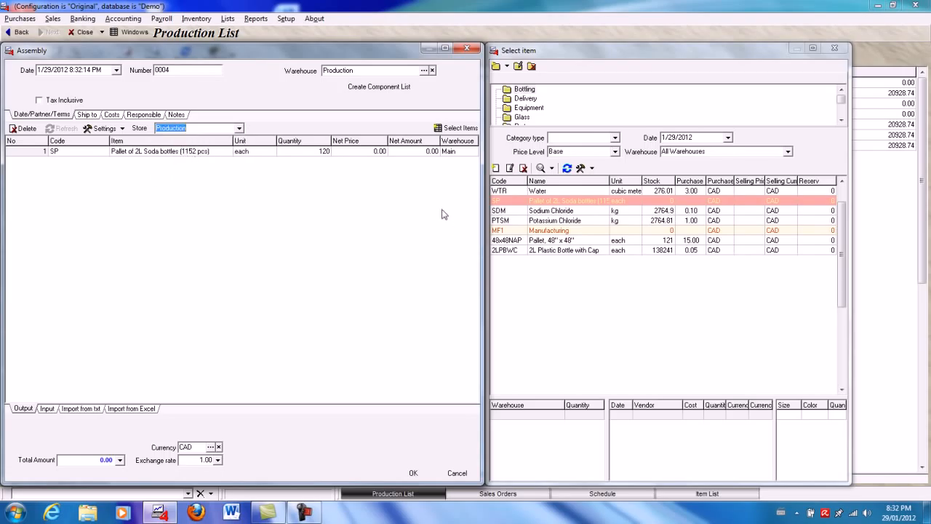
pyautogui.click(389, 88)
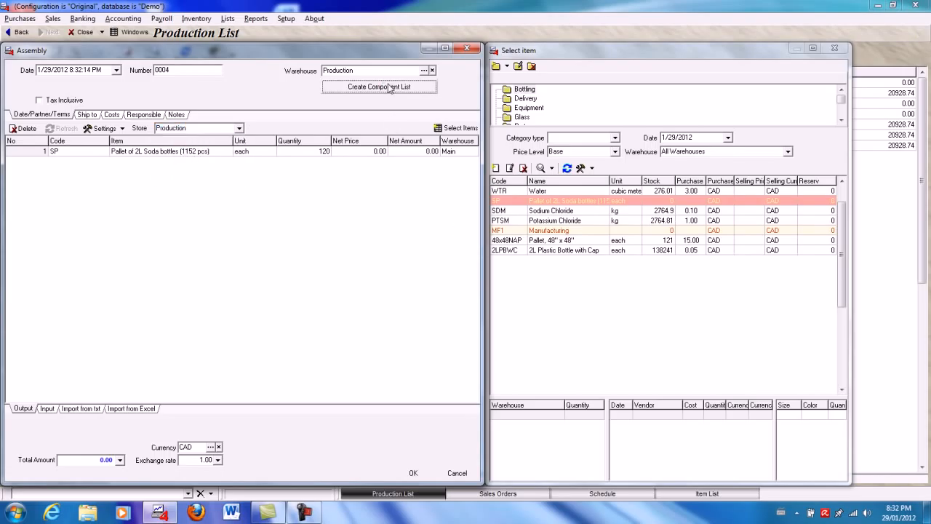
pyautogui.click(46, 408)
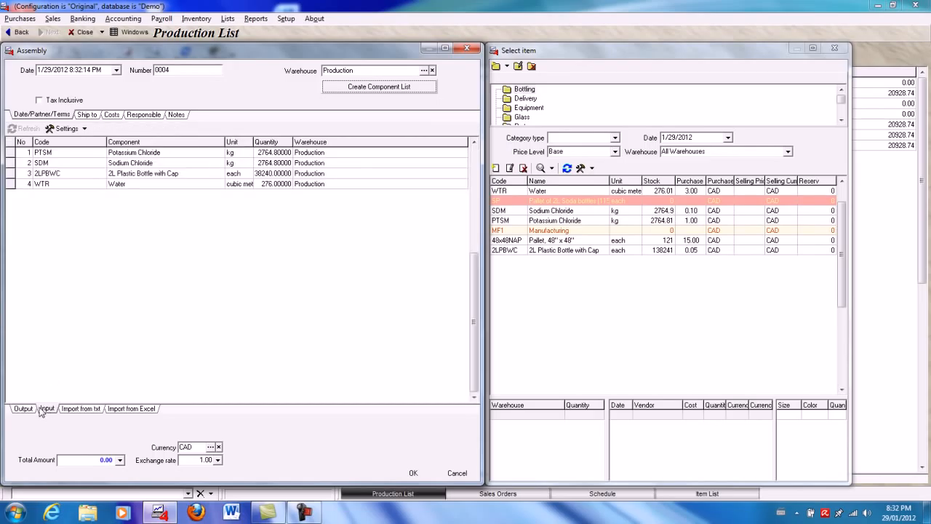
pyautogui.click(28, 409)
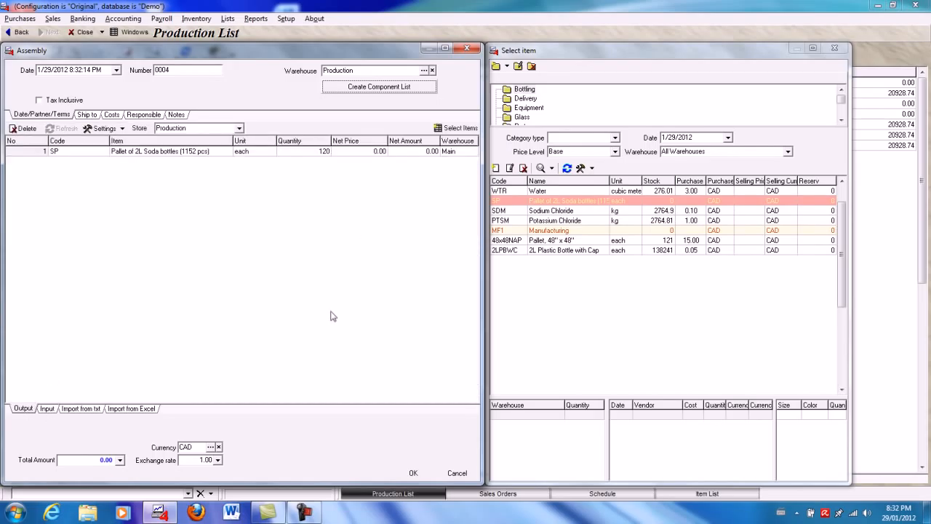
# - Save the assembly document and lock it in the production list
pyautogui.click(412, 473)
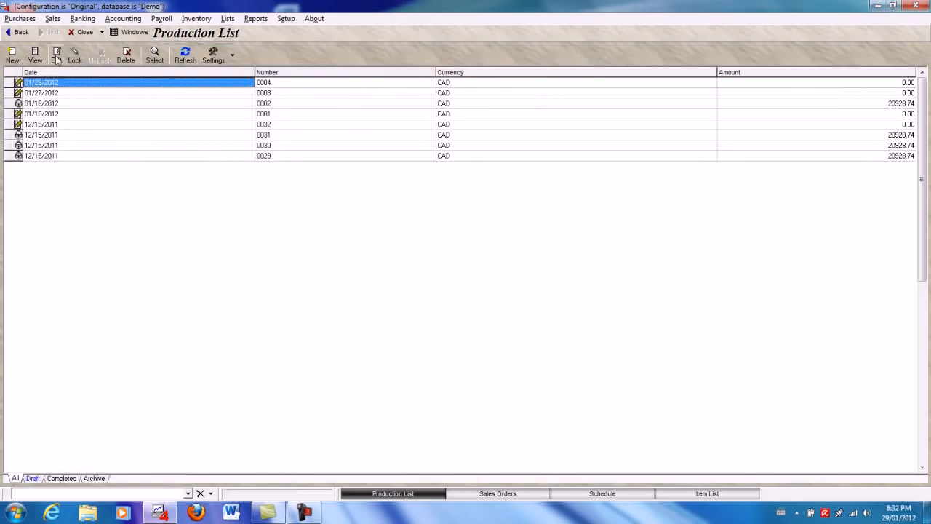
pyautogui.click(76, 55)
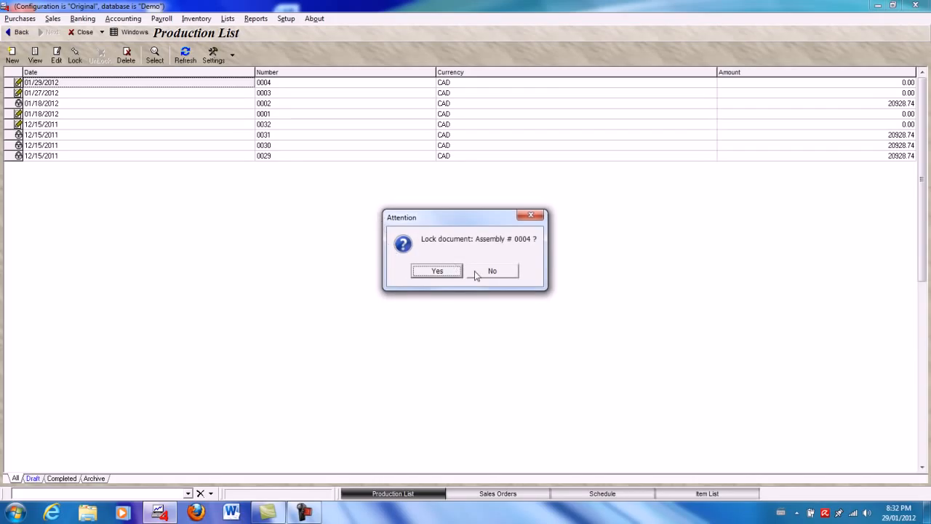
pyautogui.click(441, 271)
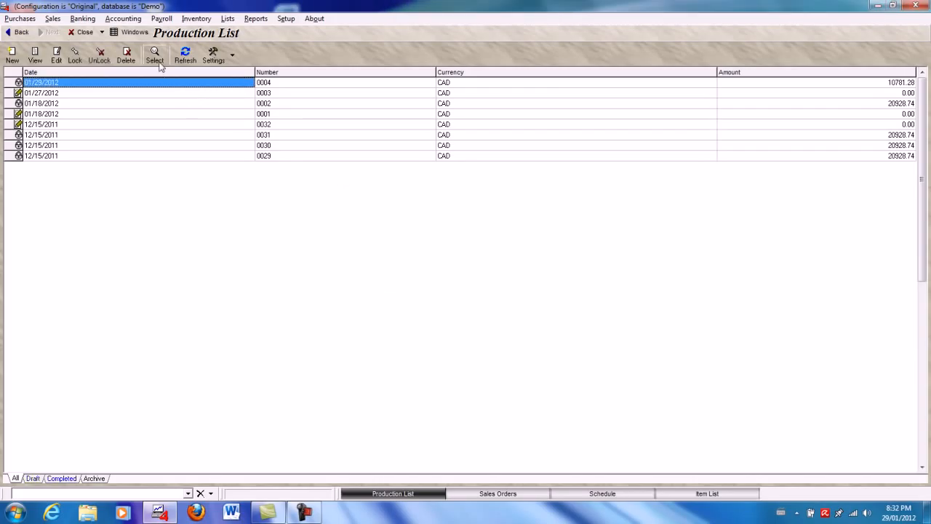
# - Return to the sales orders and start a delivery slip for the 01/29/2012 order
pyautogui.click(130, 33)
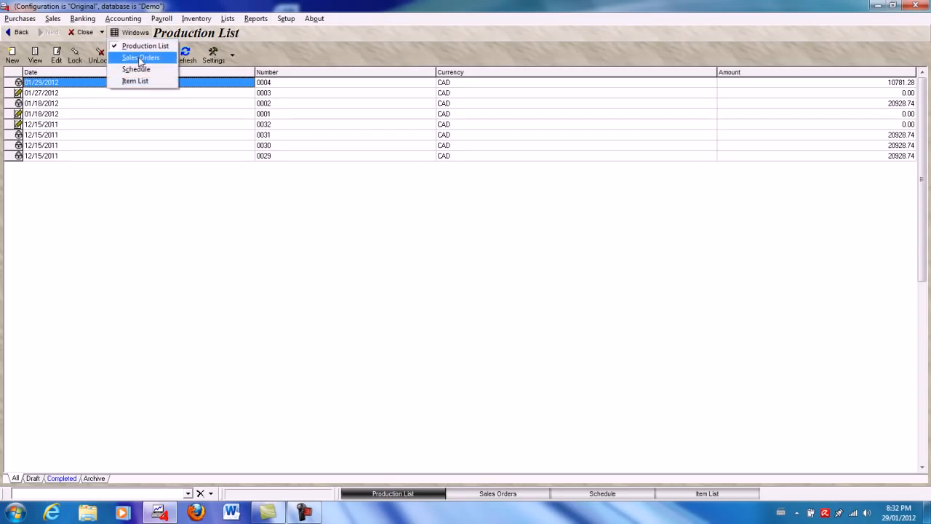
pyautogui.click(141, 58)
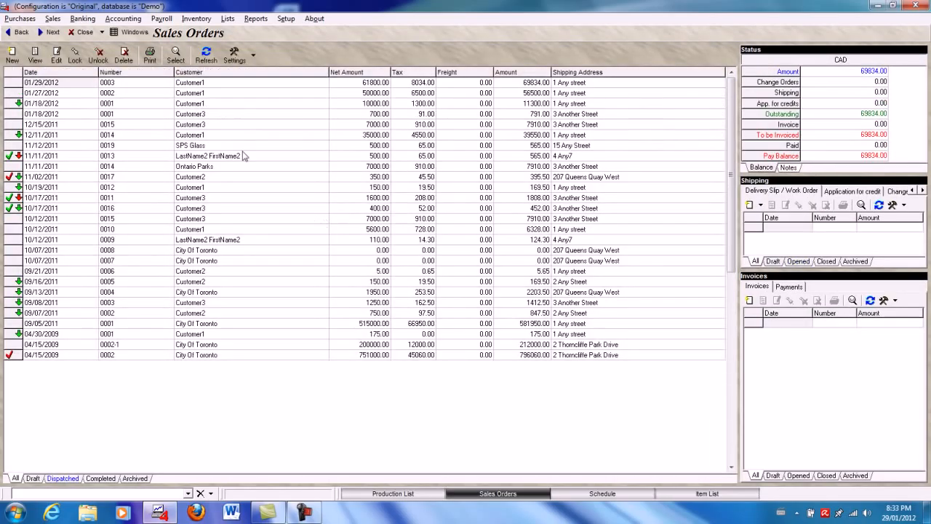
pyautogui.click(85, 82)
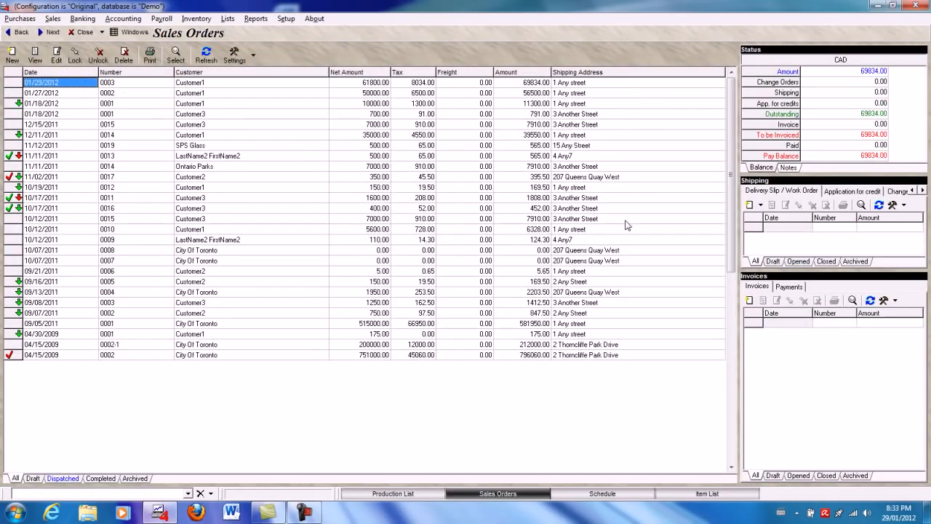
pyautogui.click(760, 205)
pyautogui.click(775, 234)
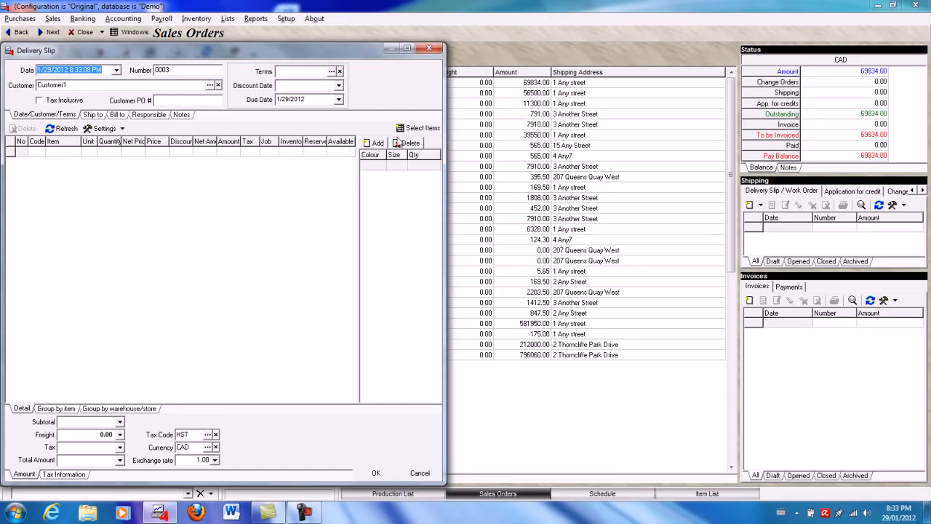
# - Add 120 of Pallet of 2L Soda bottles from the Main warehouse stock to the delivery slip
pyautogui.click(421, 128)
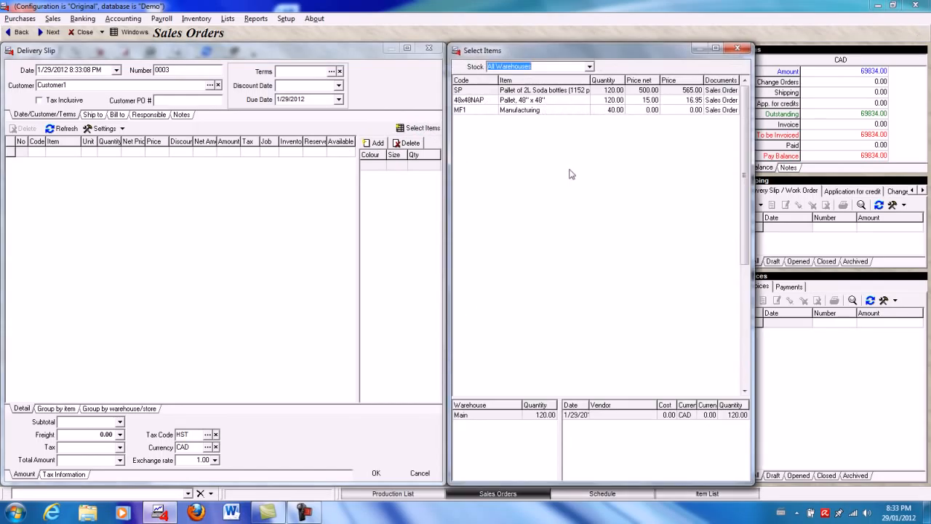
pyautogui.click(557, 92)
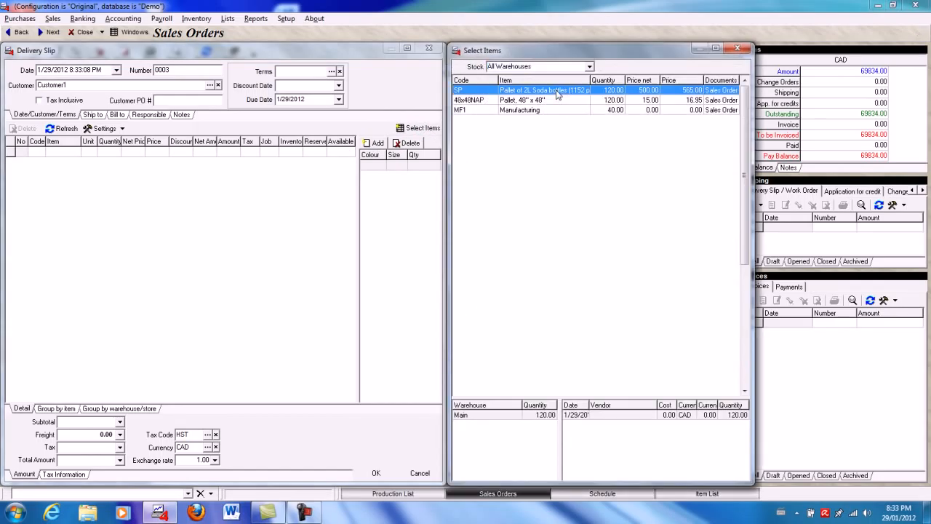
pyautogui.doubleClick(620, 415)
pyautogui.click(473, 290)
# - Add 120 of Pallet, 48" x 48" from the Production warehouse's Quebec Pallet Company stock to the delivery slip
pyautogui.click(556, 102)
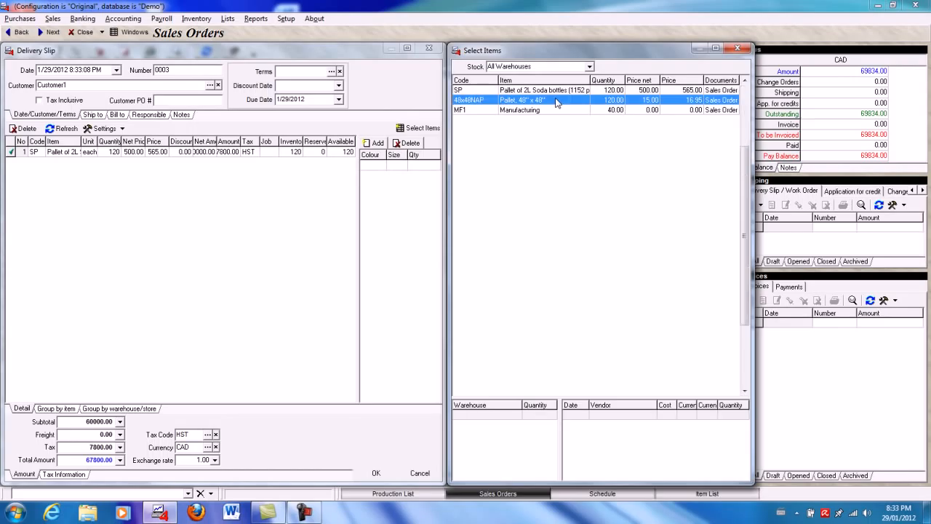
pyautogui.click(498, 427)
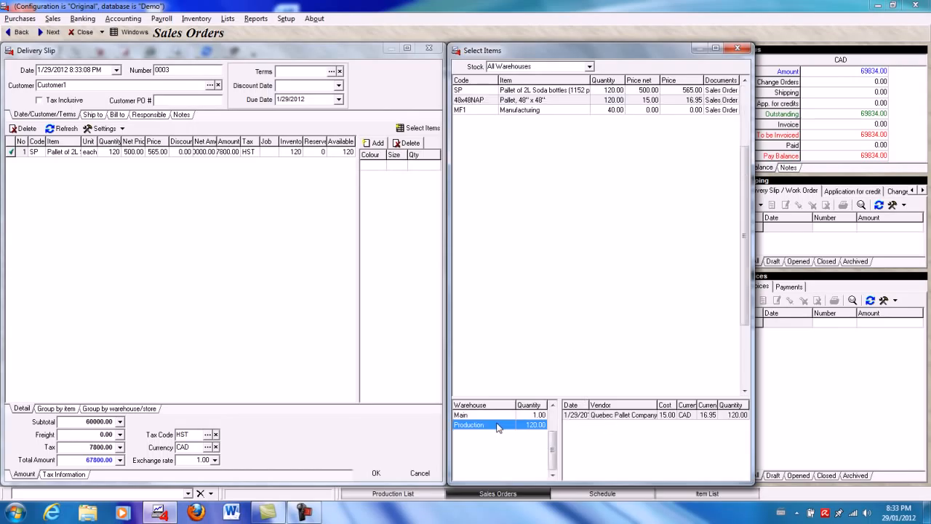
pyautogui.doubleClick(630, 418)
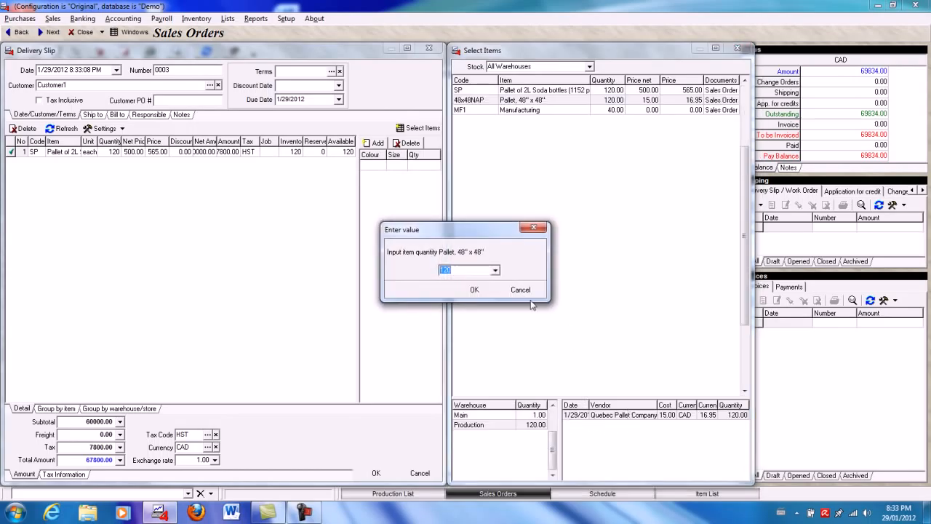
pyautogui.click(473, 289)
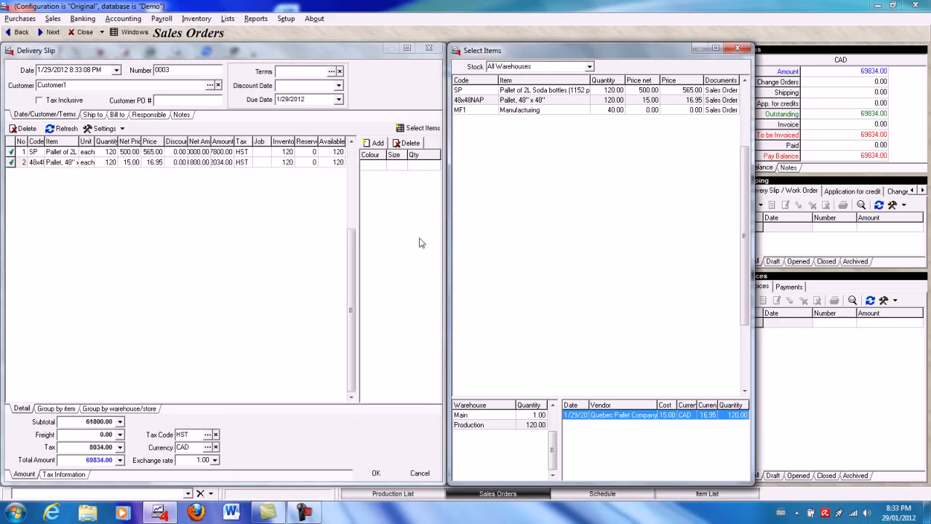
# - Save the delivery slip and lock it
pyautogui.click(232, 207)
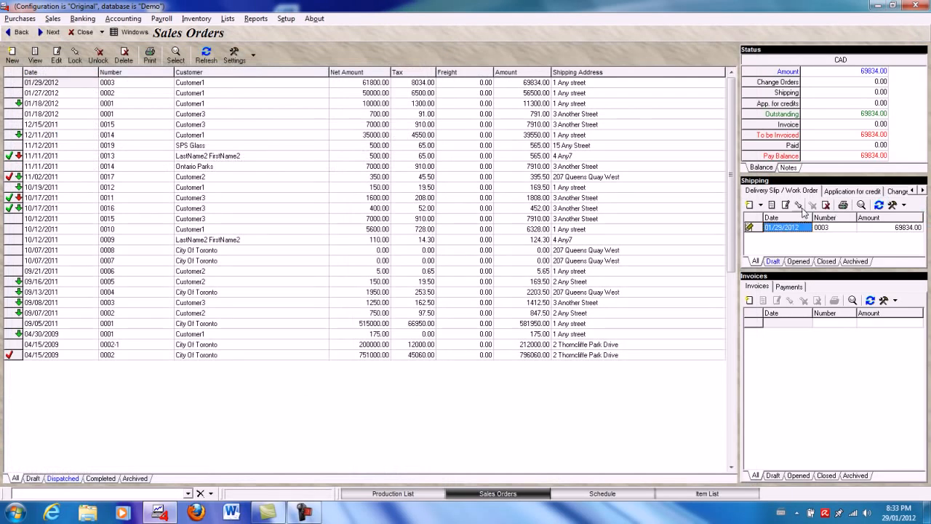
pyautogui.click(799, 207)
pyautogui.click(436, 271)
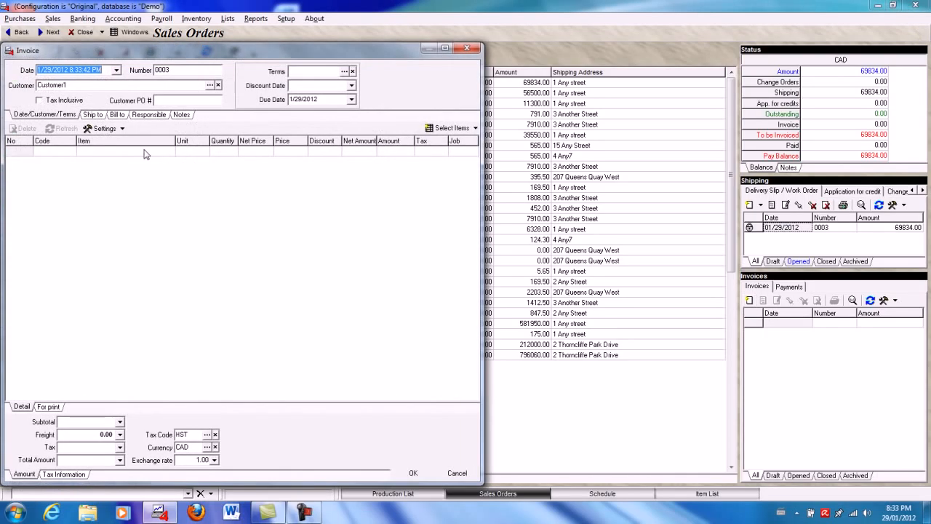
# - Fill a new invoice for the sales order with all of its items and delete the Manufacturing line
pyautogui.rightClick(145, 151)
pyautogui.click(179, 200)
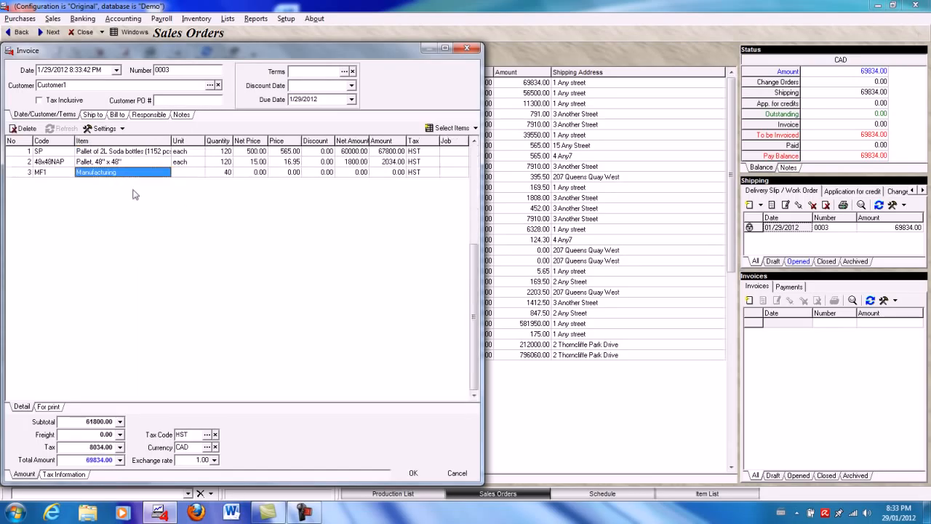
pyautogui.click(24, 129)
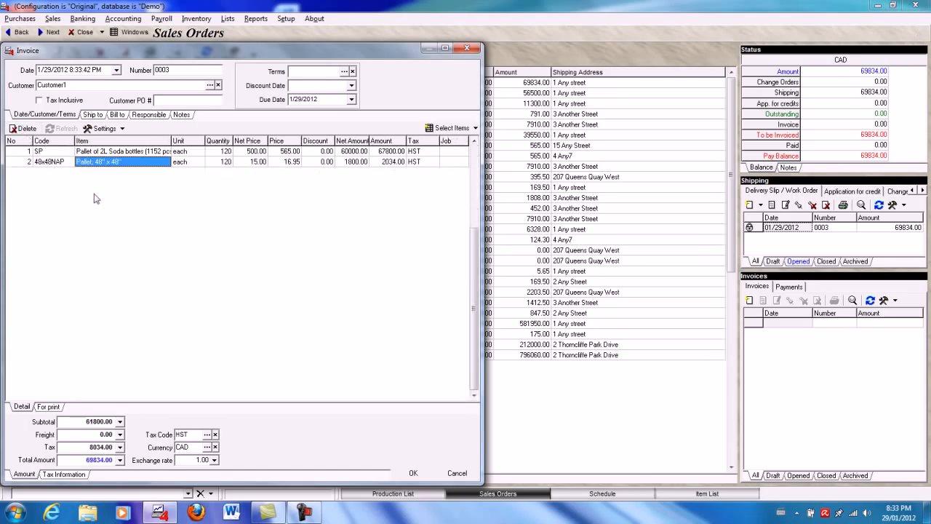
# - Save the sales order's invoice and lock it
pyautogui.click(412, 473)
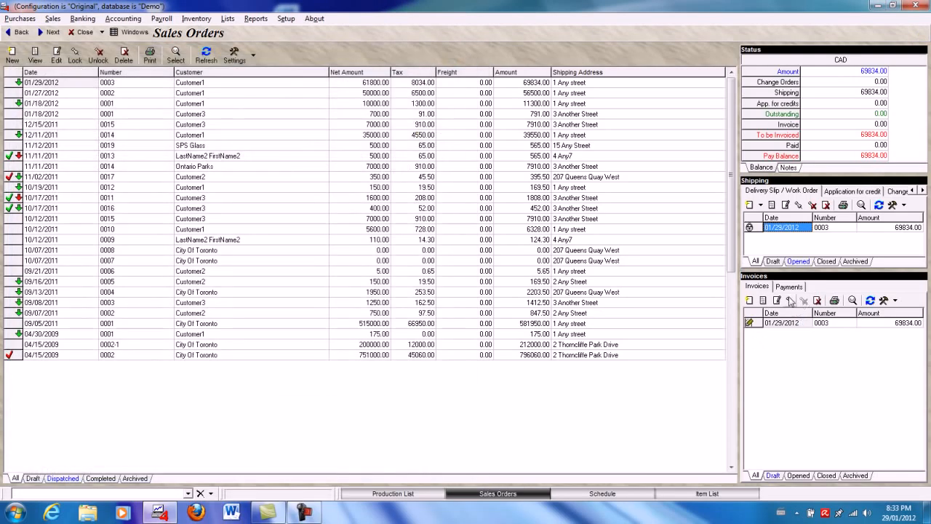
pyautogui.click(432, 271)
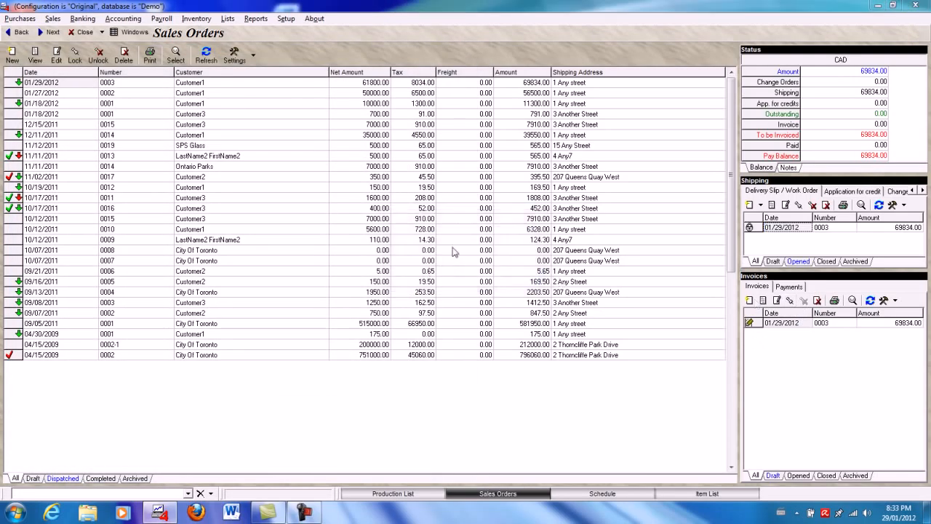